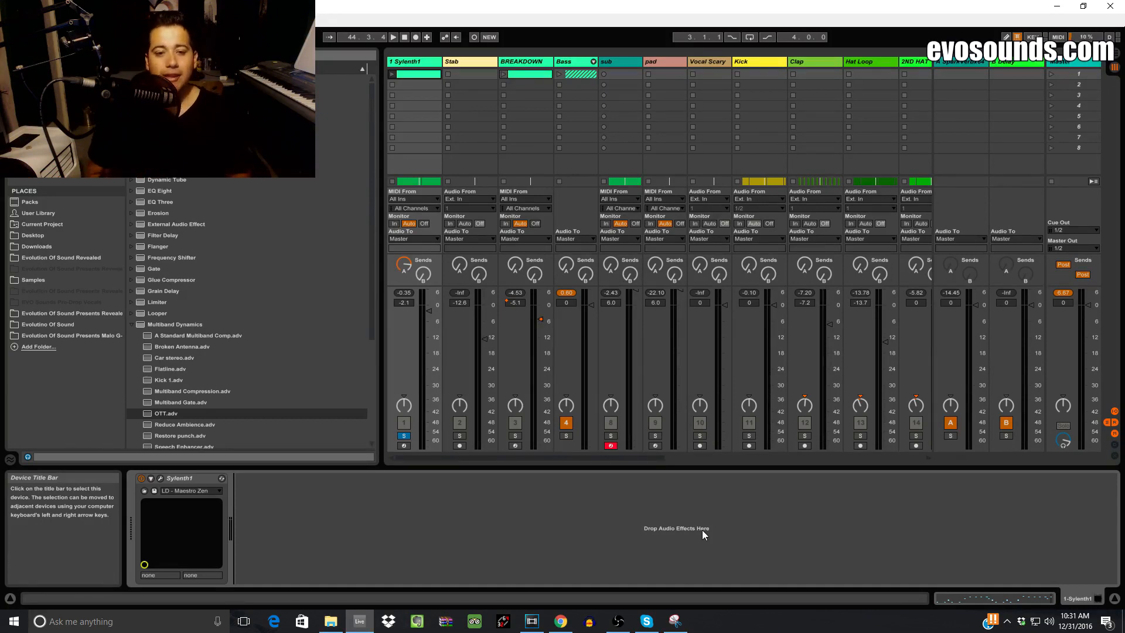
Step: Compare the full mix with the soloed Sylenth1 track in the arrangement and look over the synth's patch settings
click(404, 435)
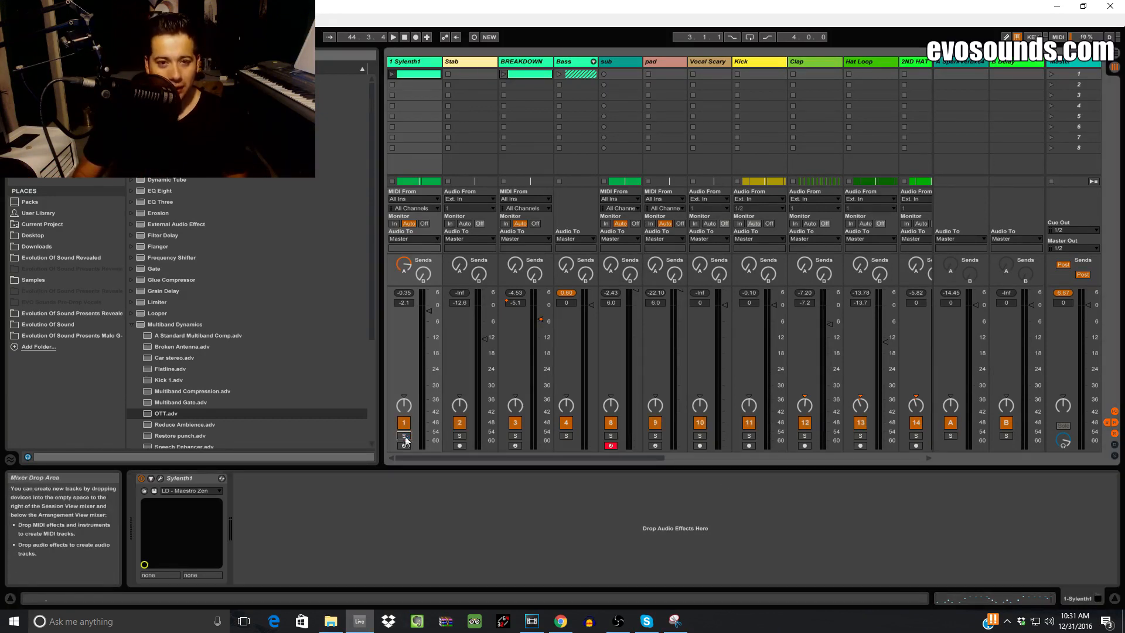
key(space)
key(Tab)
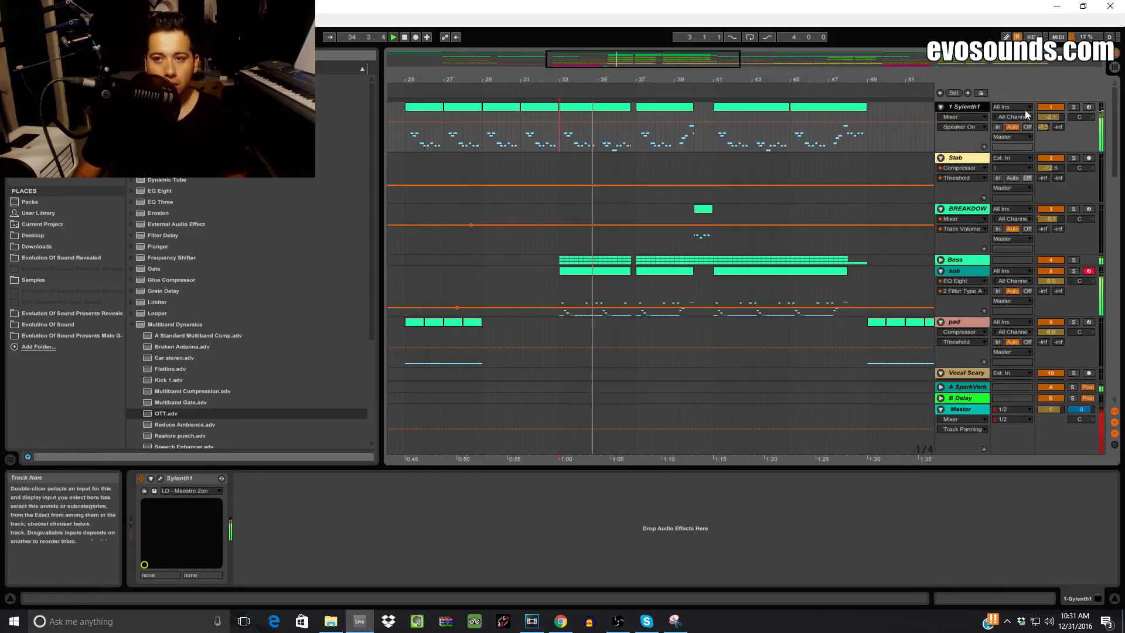
click(1074, 107)
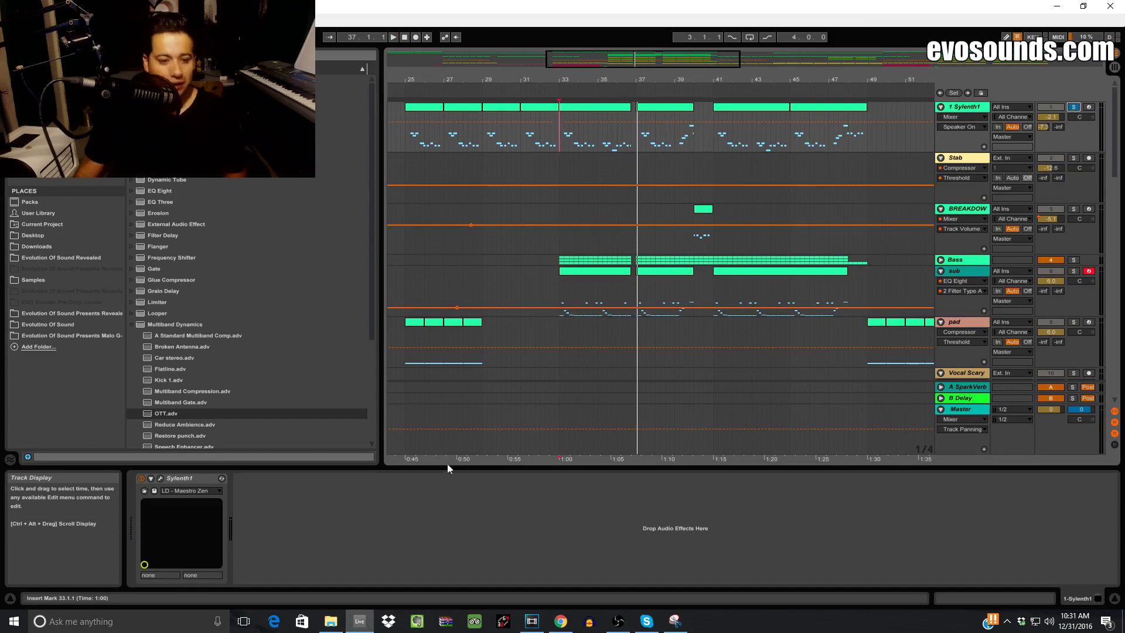
click(160, 478)
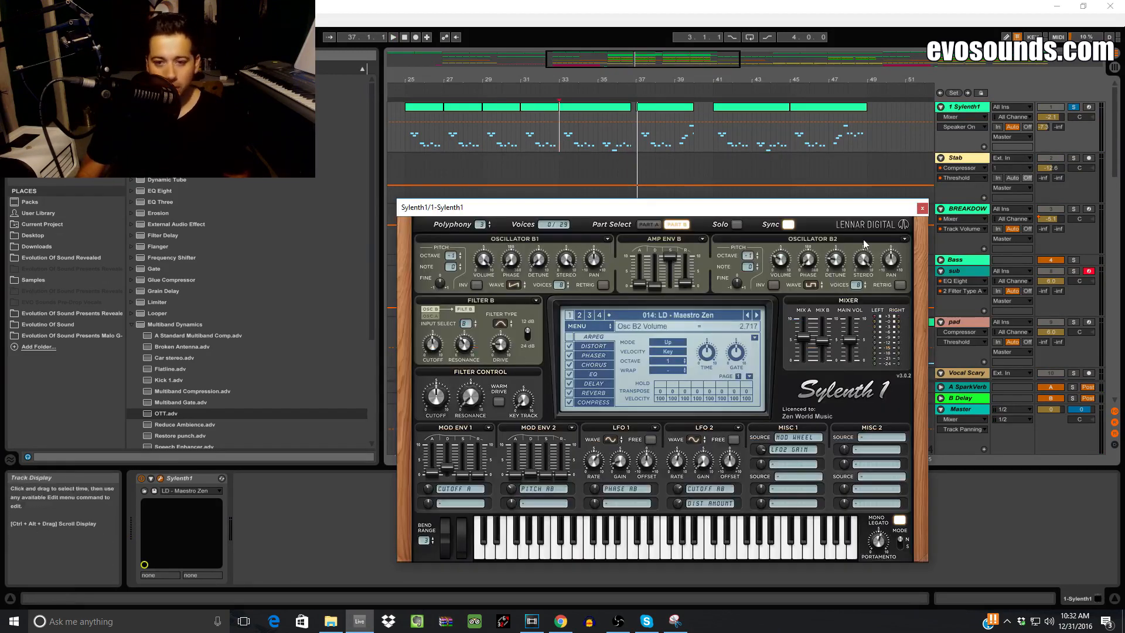
click(922, 209)
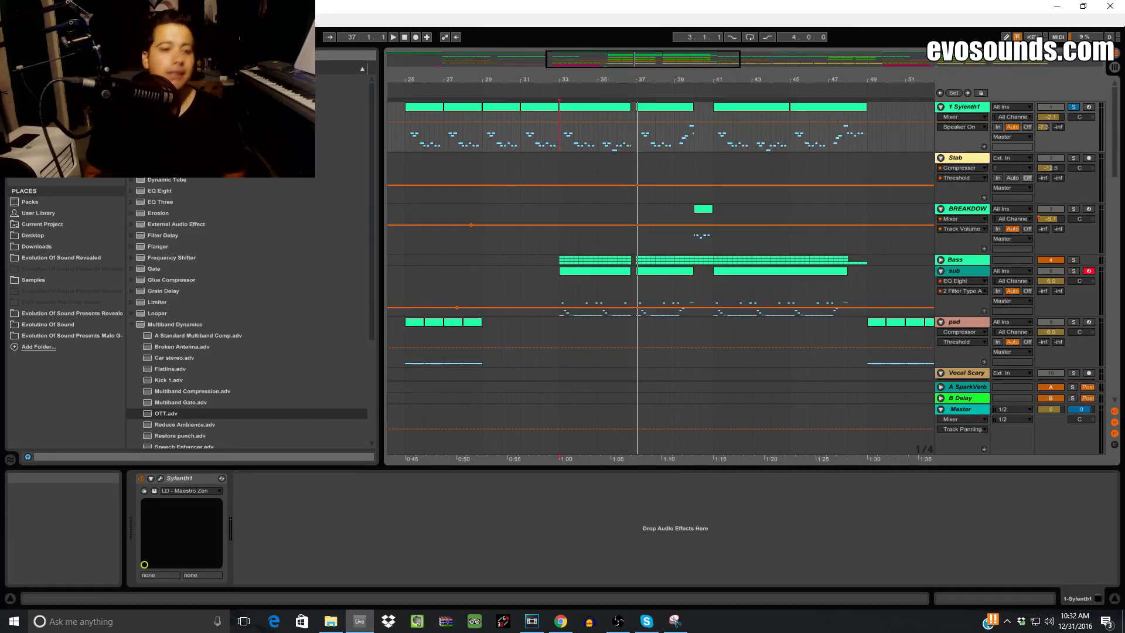
Step: Search the browser for EQ Eight and add it after the Sylenth1 synth on its track
click(135, 305)
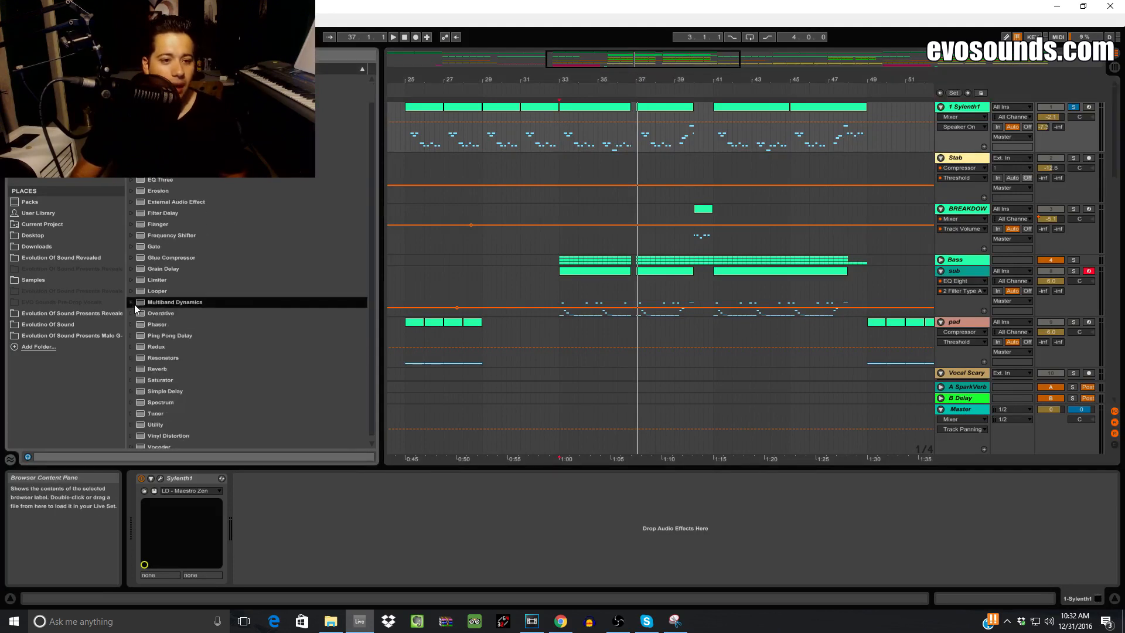
key(ctrl+f)
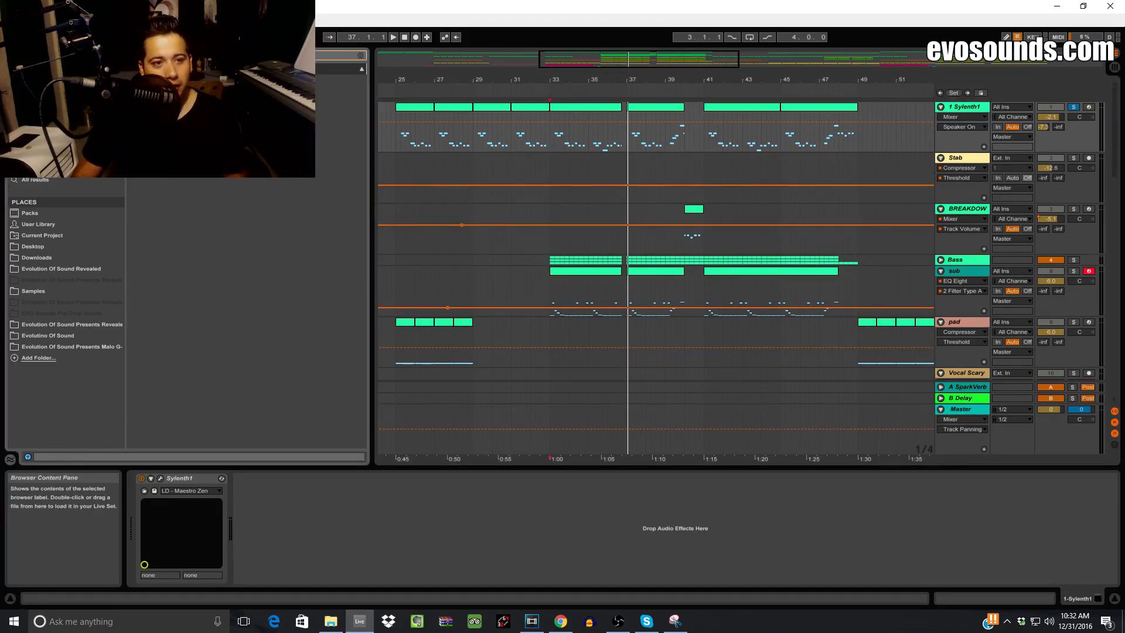
click(326, 527)
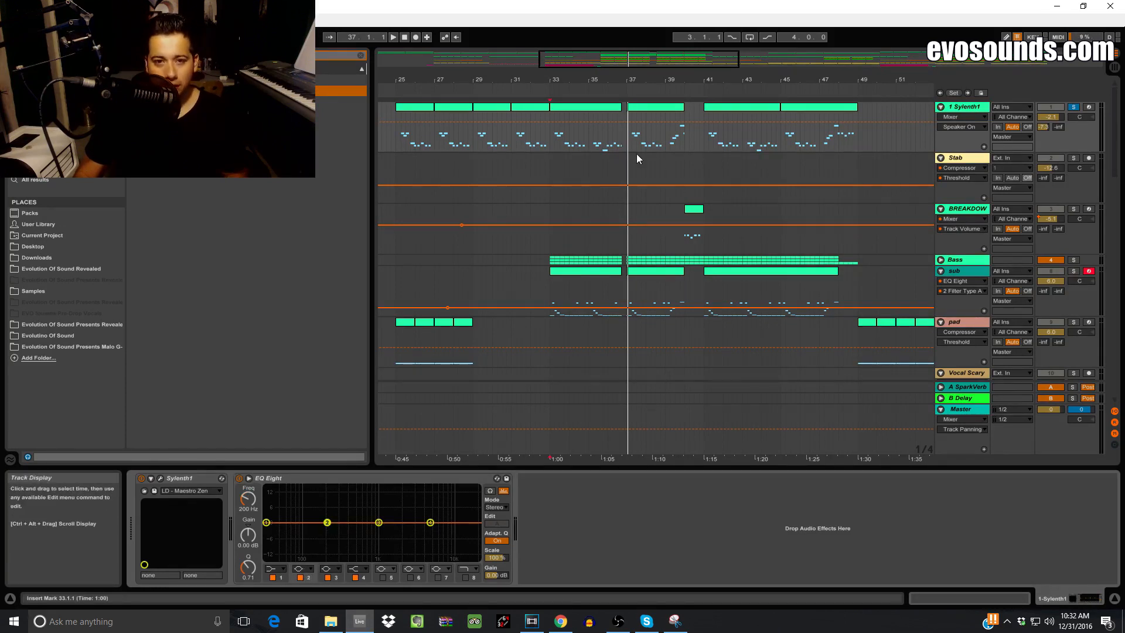
Step: Turn EQ Eight's band 2 into a low cut at about 129 Hz with Q 0.39, checking it by playback
key(space)
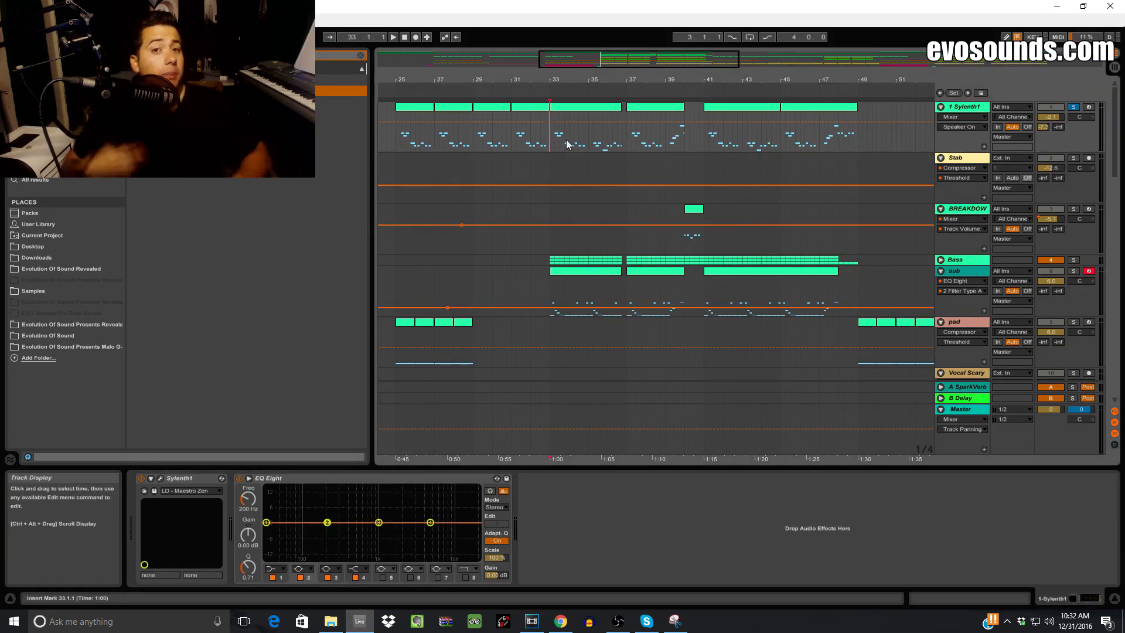
key(space)
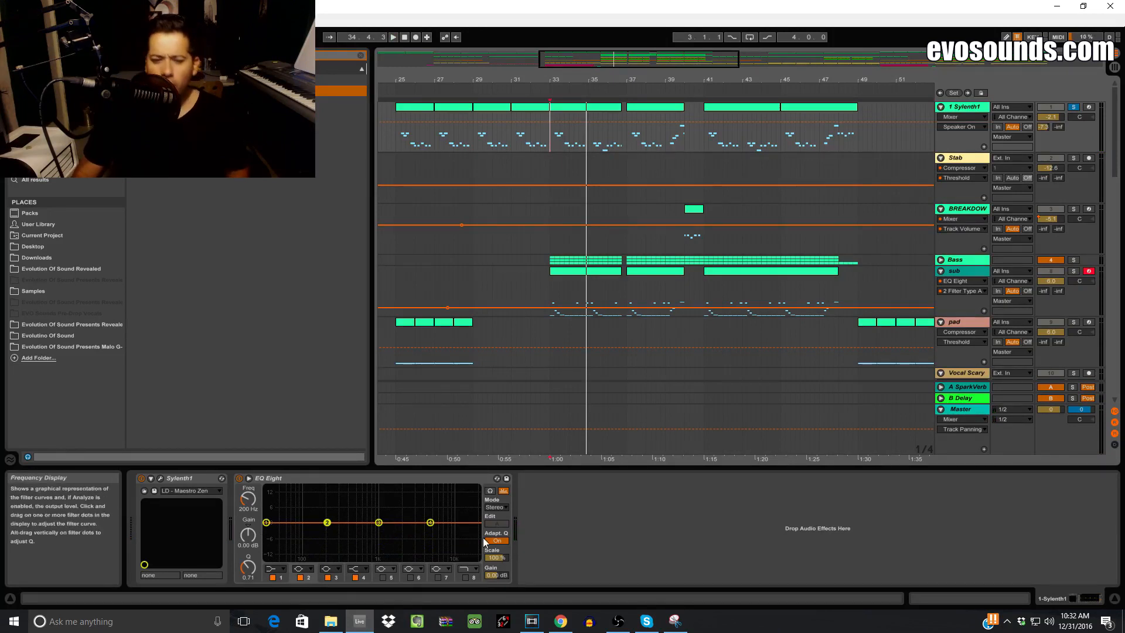
click(311, 572)
click(299, 510)
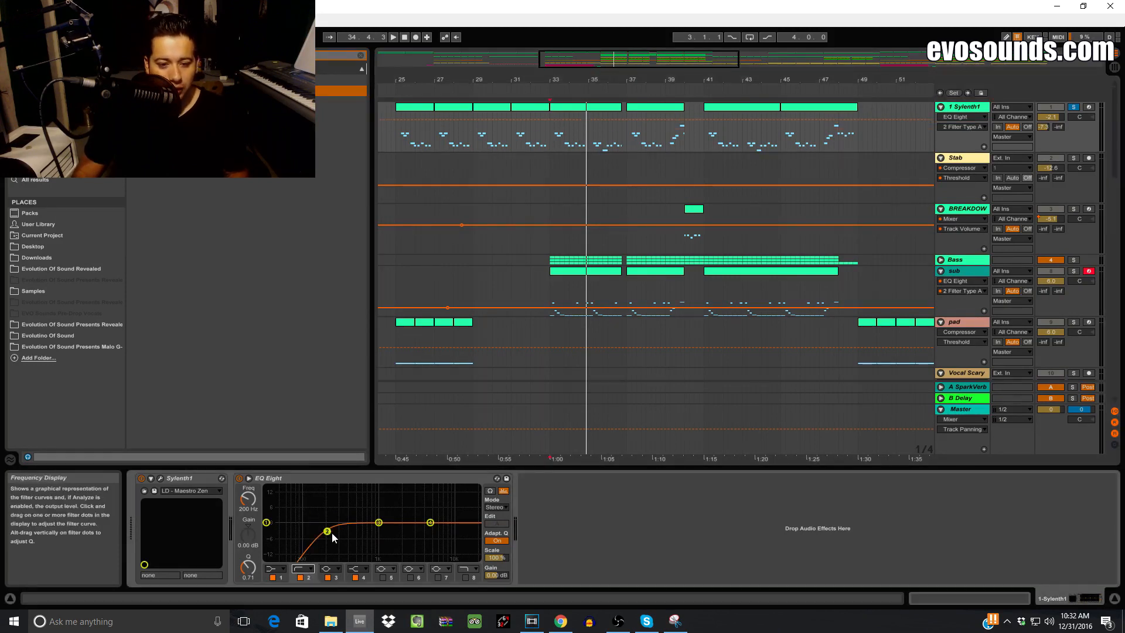
mouse_move(332, 532)
mouse_down()
mouse_move(318, 531)
mouse_move(393, 528)
mouse_move(307, 534)
mouse_move(326, 529)
mouse_move(314, 537)
mouse_move(323, 544)
mouse_up()
key(space)
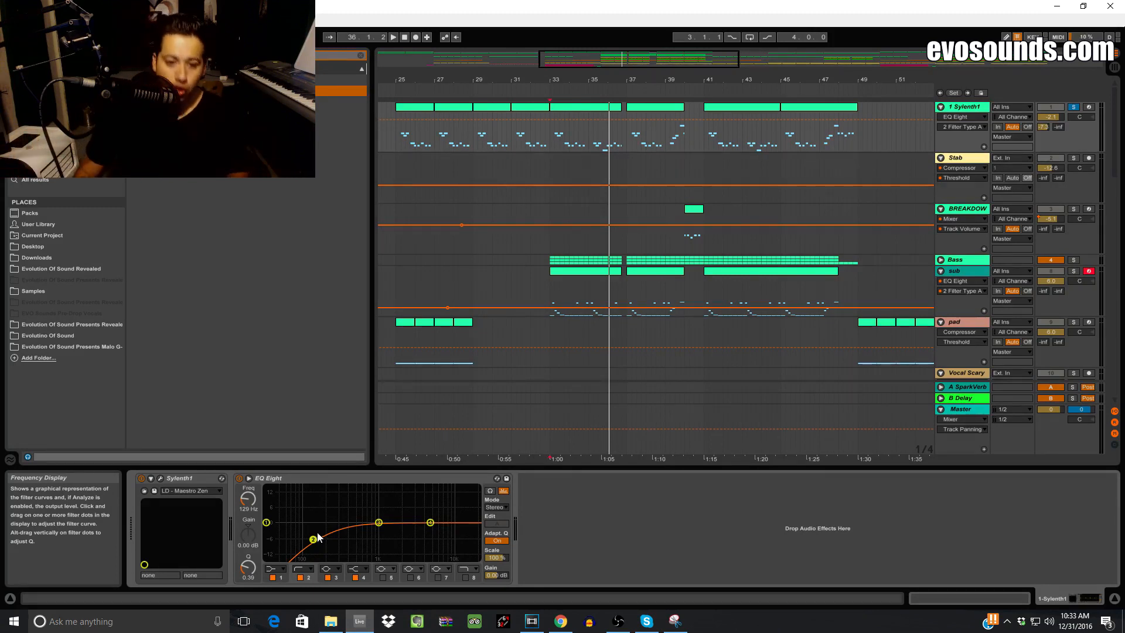
Step: Enable EQ Eight's band 8 as a high cut at about 10.2 kHz with Q 0.82 during playback
click(465, 578)
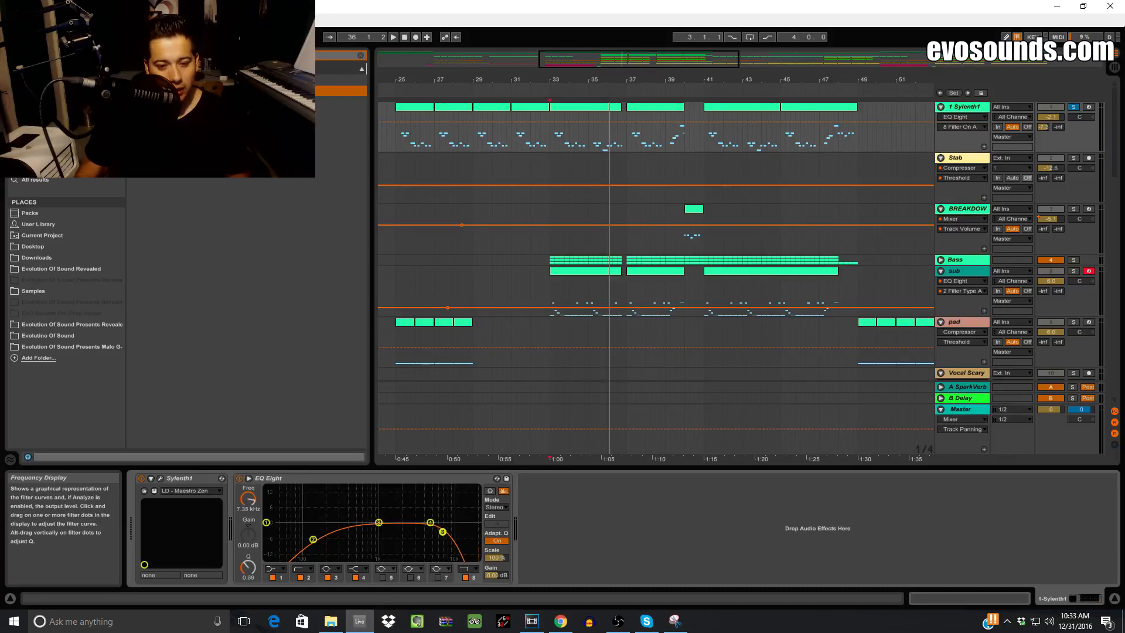
key(space)
mouse_move(443, 532)
mouse_down()
mouse_move(473, 532)
mouse_move(454, 530)
mouse_up()
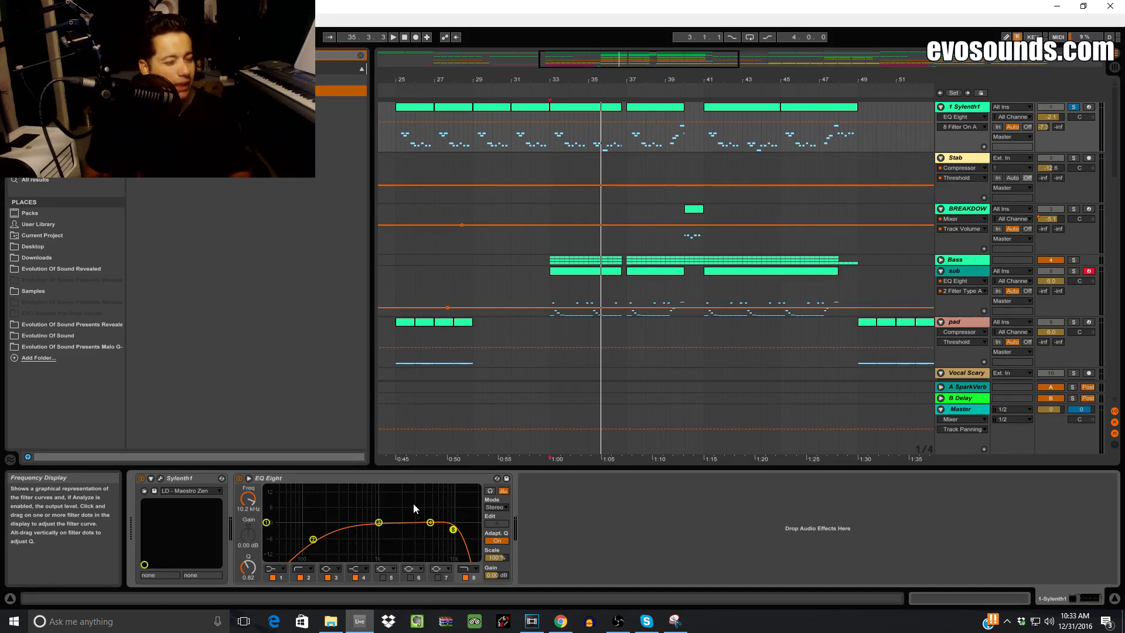
Step: Boost EQ Eight's band 3 by about 1.12 dB at about 360 Hz while the lead plays
click(379, 522)
key(space)
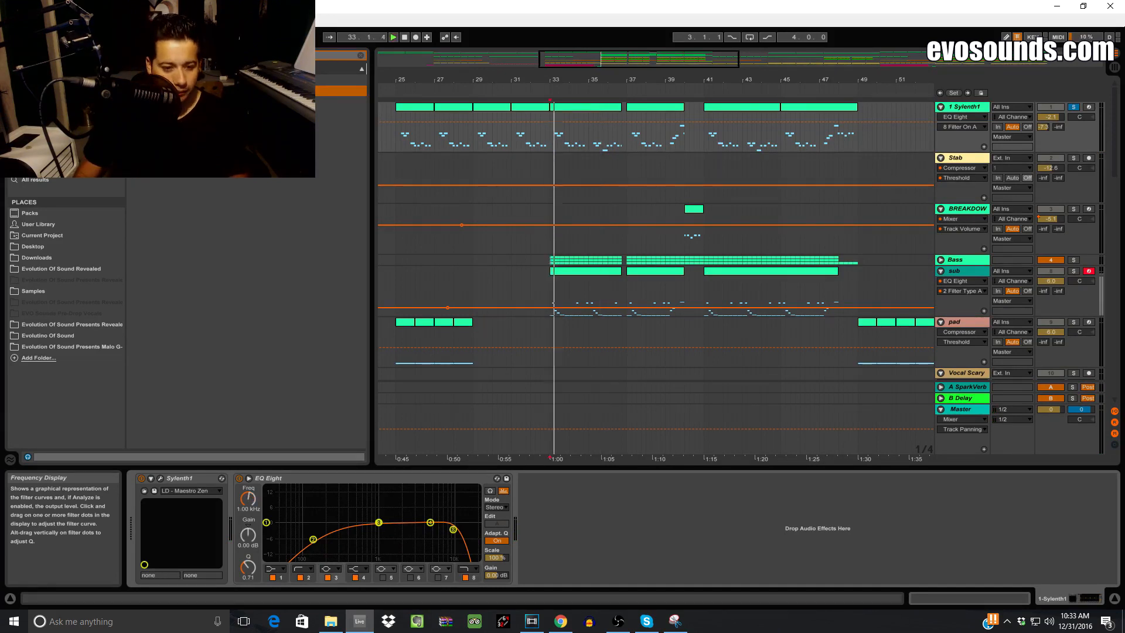
drag(378, 523, 346, 520)
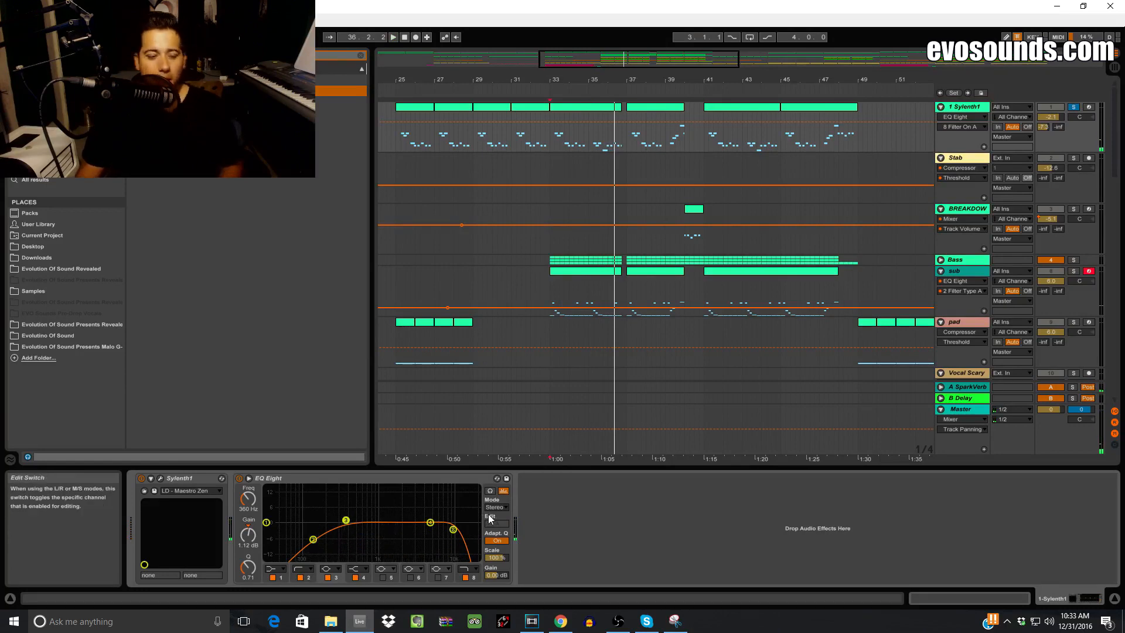
Step: Examine the built-in EQ page of the Sylenth1 synth and close the plug-in window
click(160, 478)
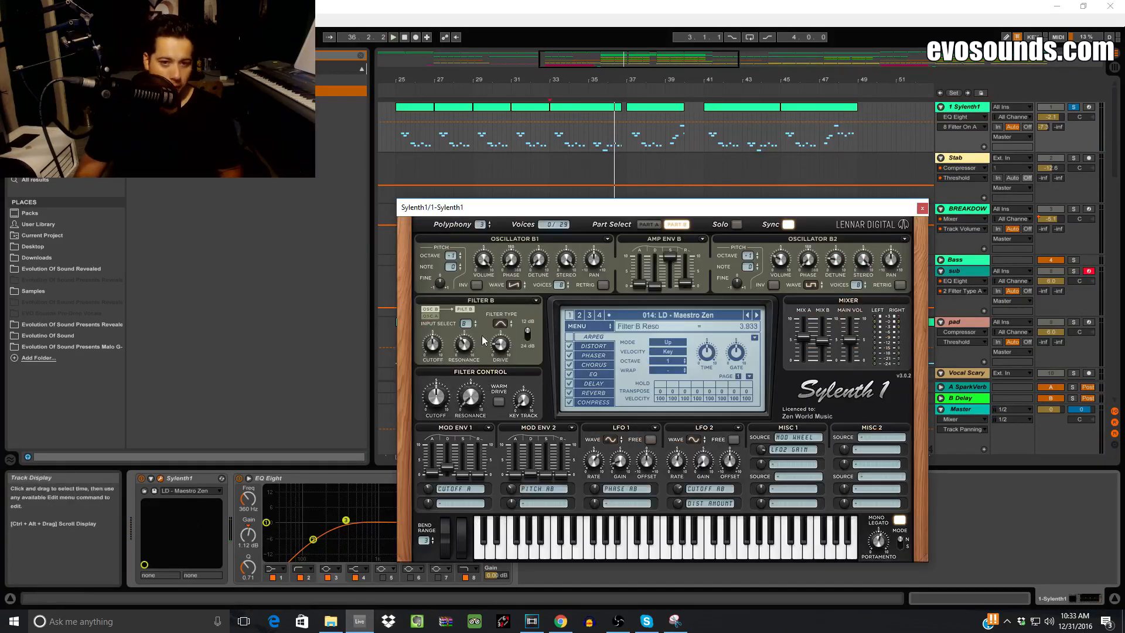
click(592, 375)
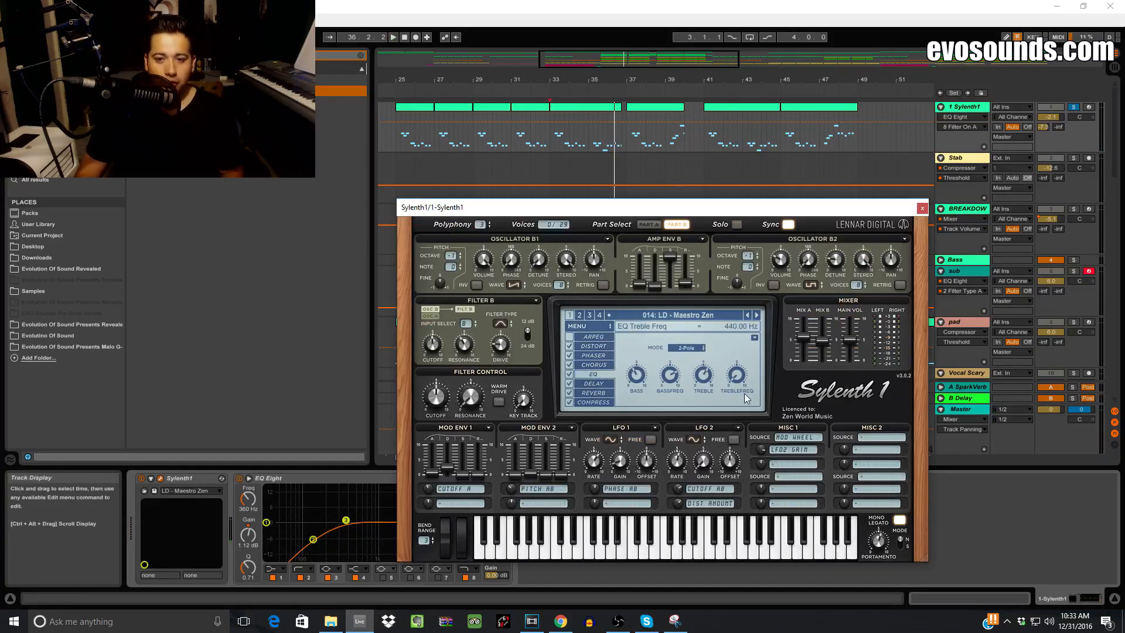
click(922, 207)
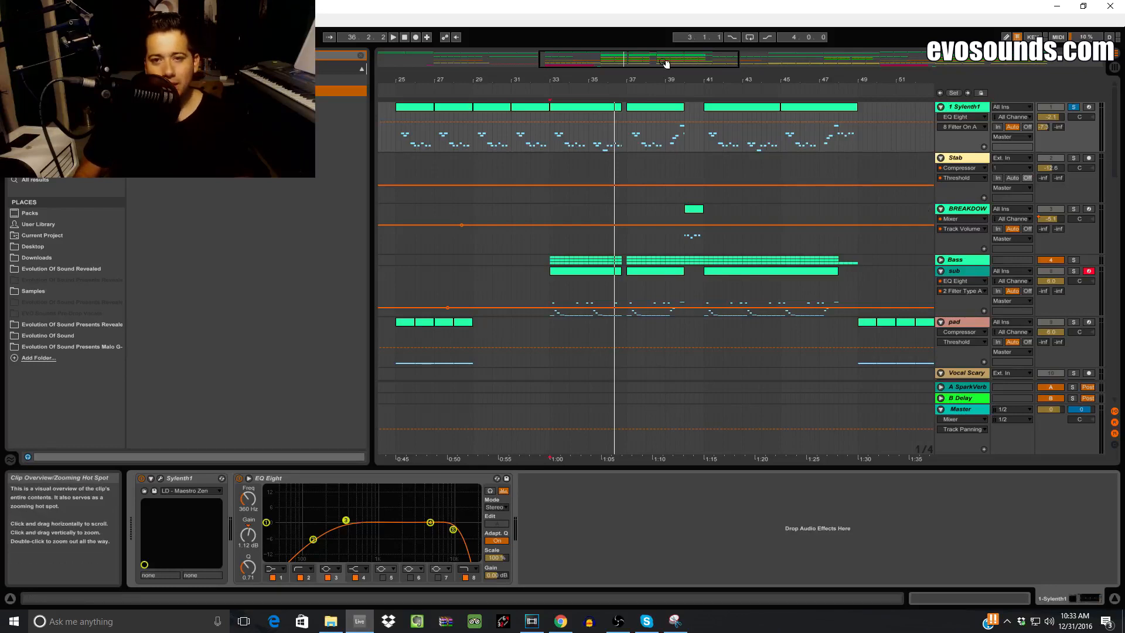
Step: Play the soloed lead in Session View and set the Sylenth1 track volume to -2.0 dB
drag(667, 62, 666, 88)
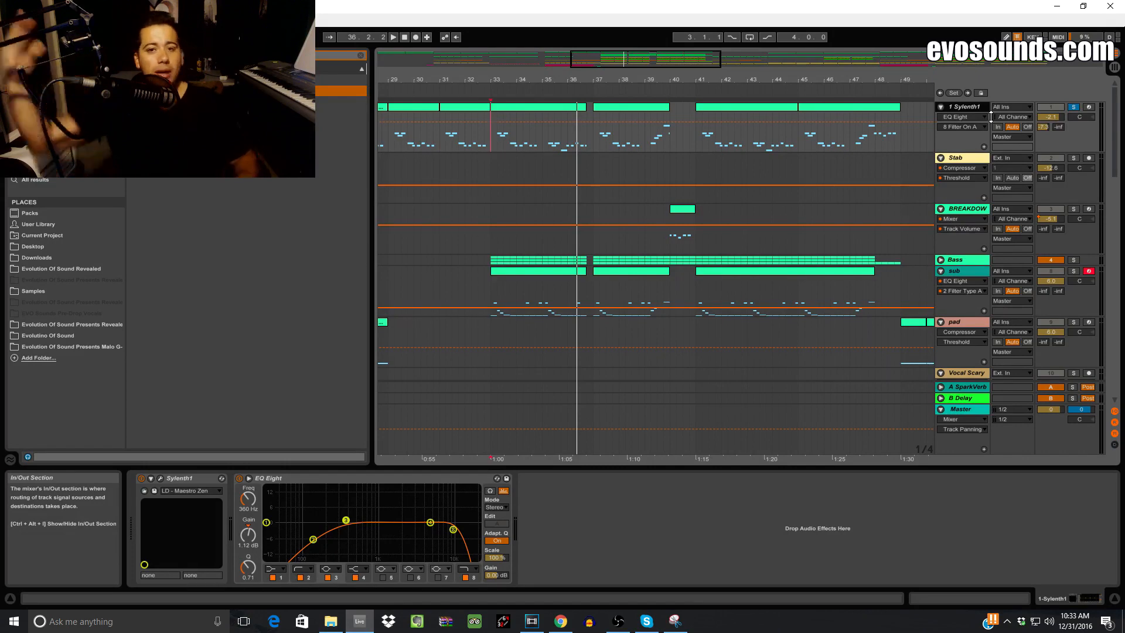
key(Tab)
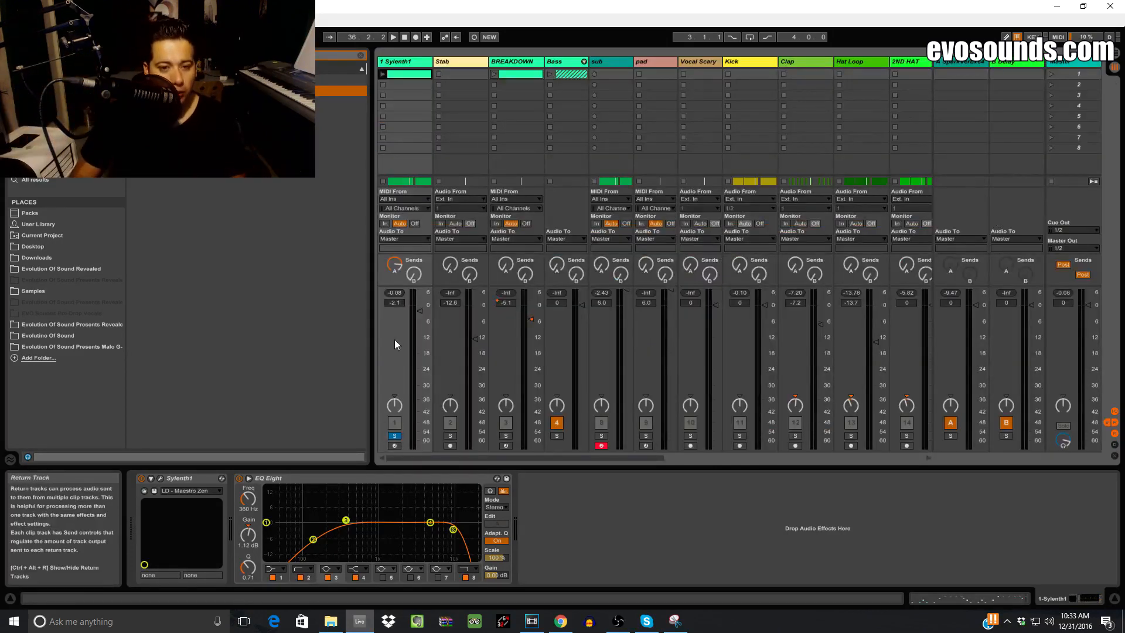
key(space)
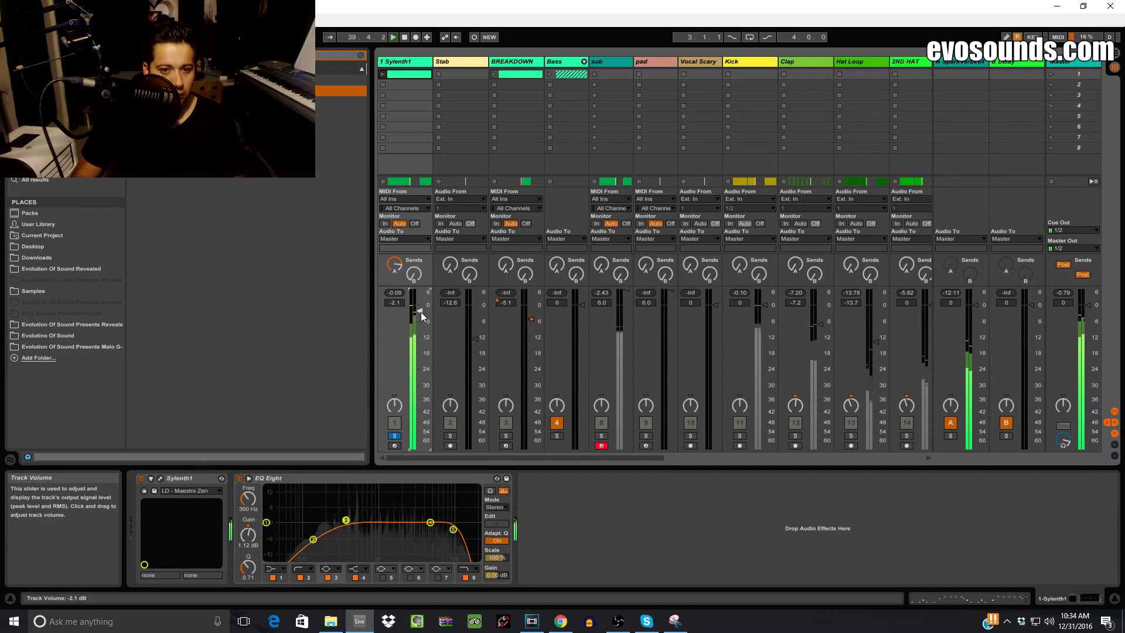
drag(421, 313, 421, 322)
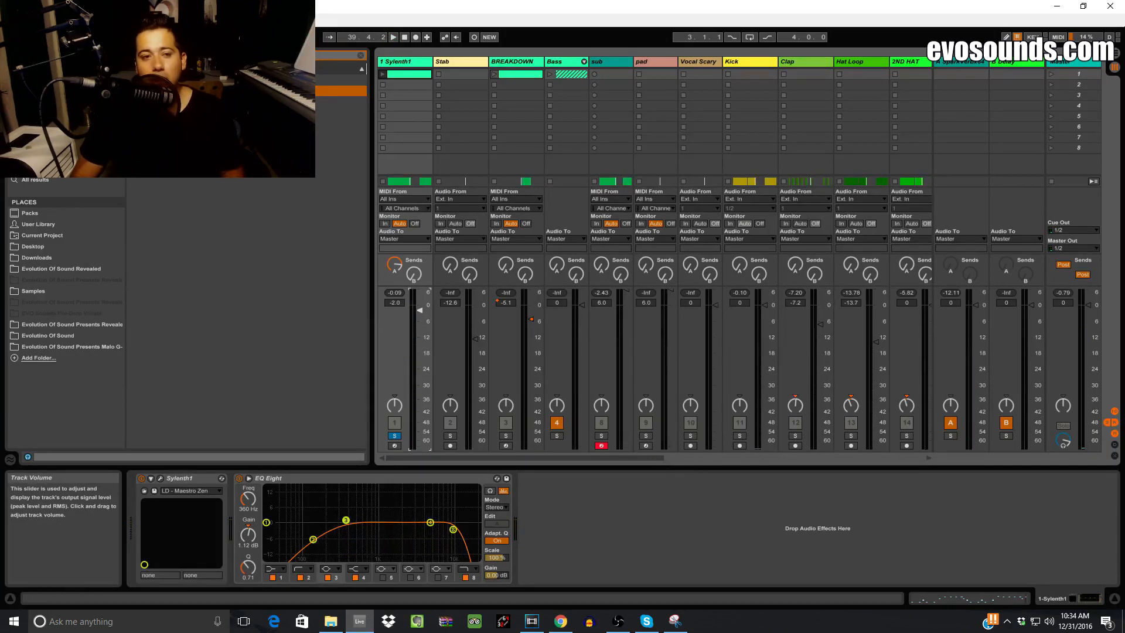
Step: Search the browser for a Compressor and add it after EQ Eight on the Sylenth1 track
click(361, 55)
text(lfo)
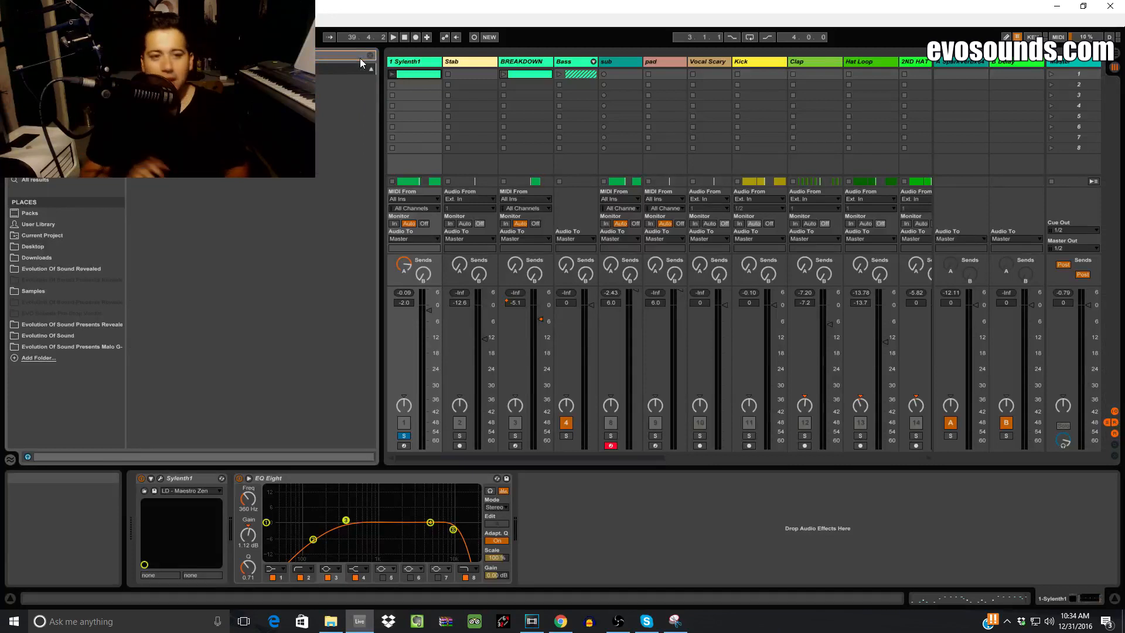
drag(176, 91, 572, 518)
click(632, 492)
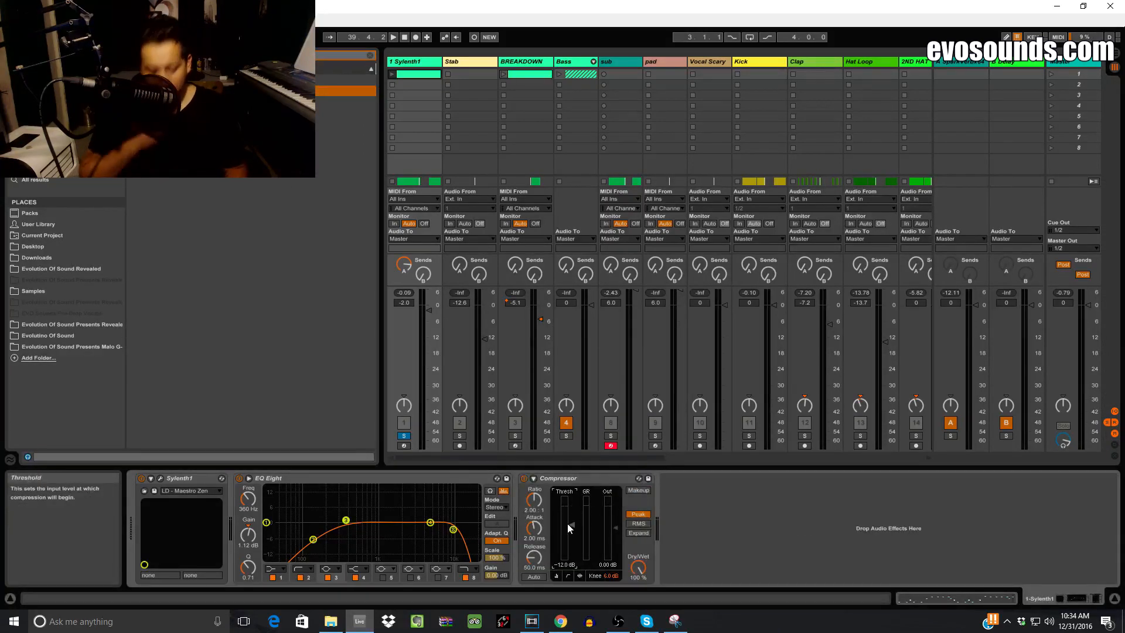
Step: Set the Compressor's threshold to about -12.3 dB and output gain to about 2.31 dB, checking it by playback
key(space)
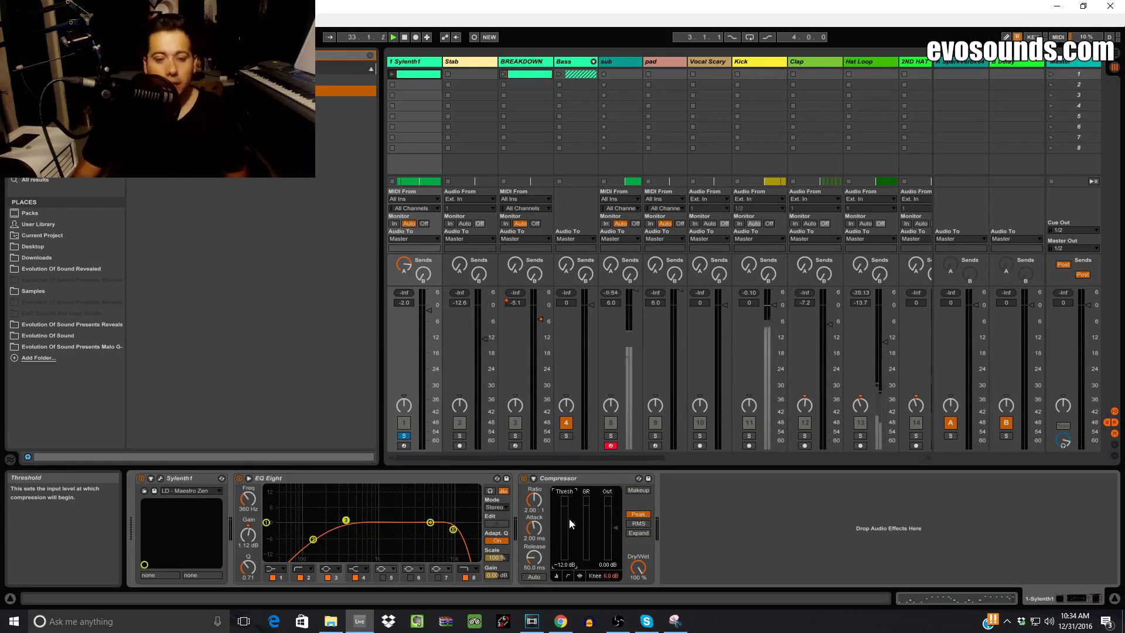
drag(616, 528, 616, 525)
key(space)
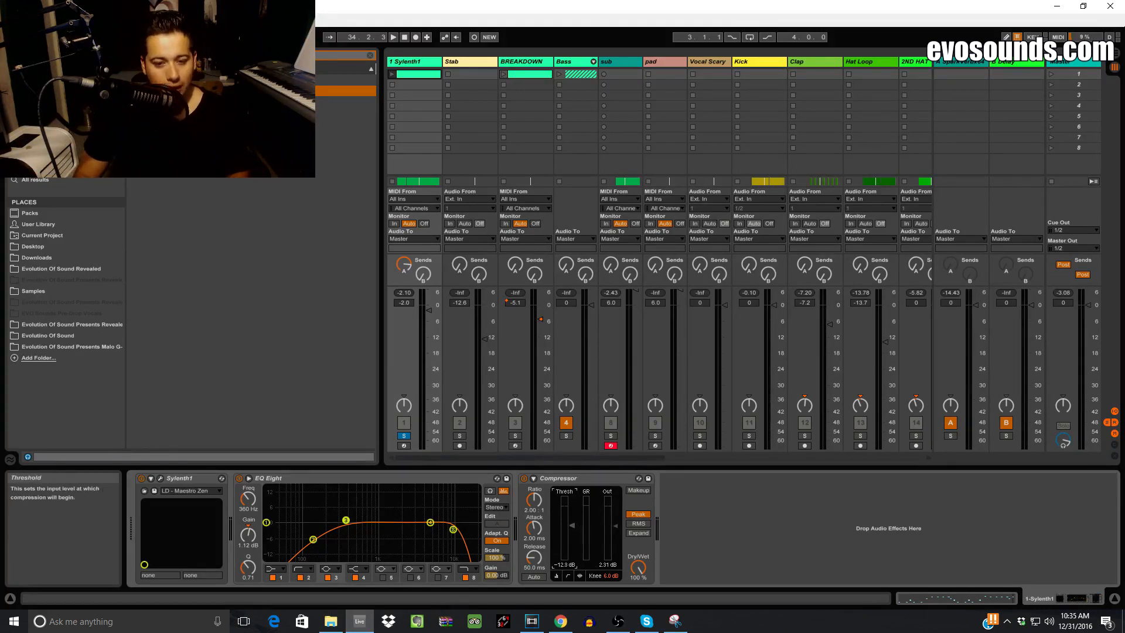
key(space)
key(space)
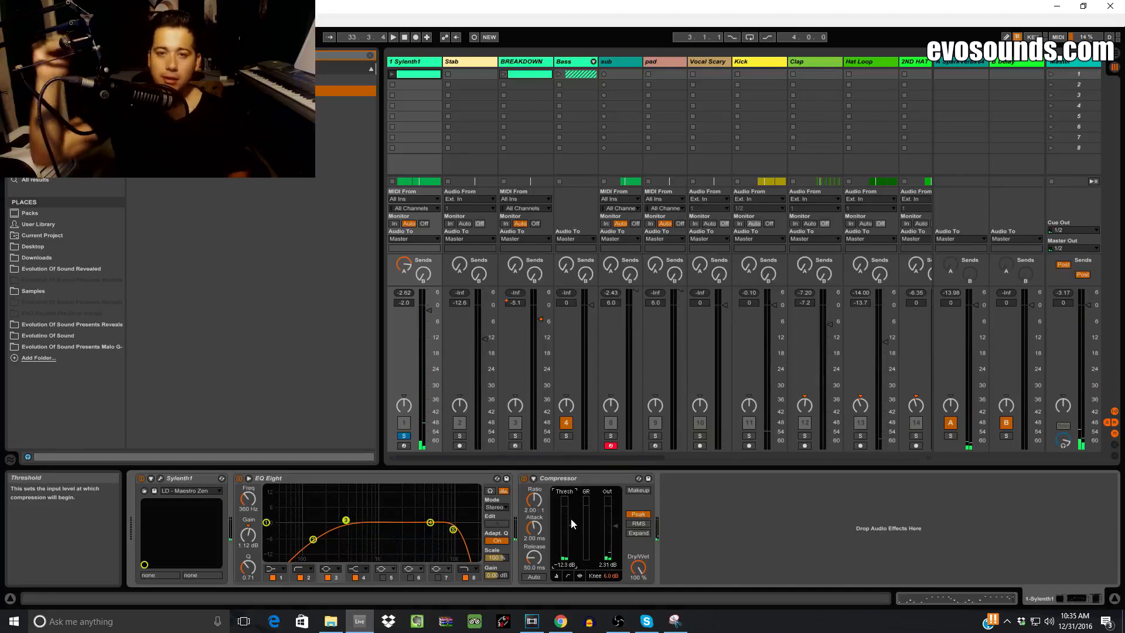
Step: Find the S1 Imager Stereo plug-in and insert it between EQ Eight and the Compressor
click(370, 55)
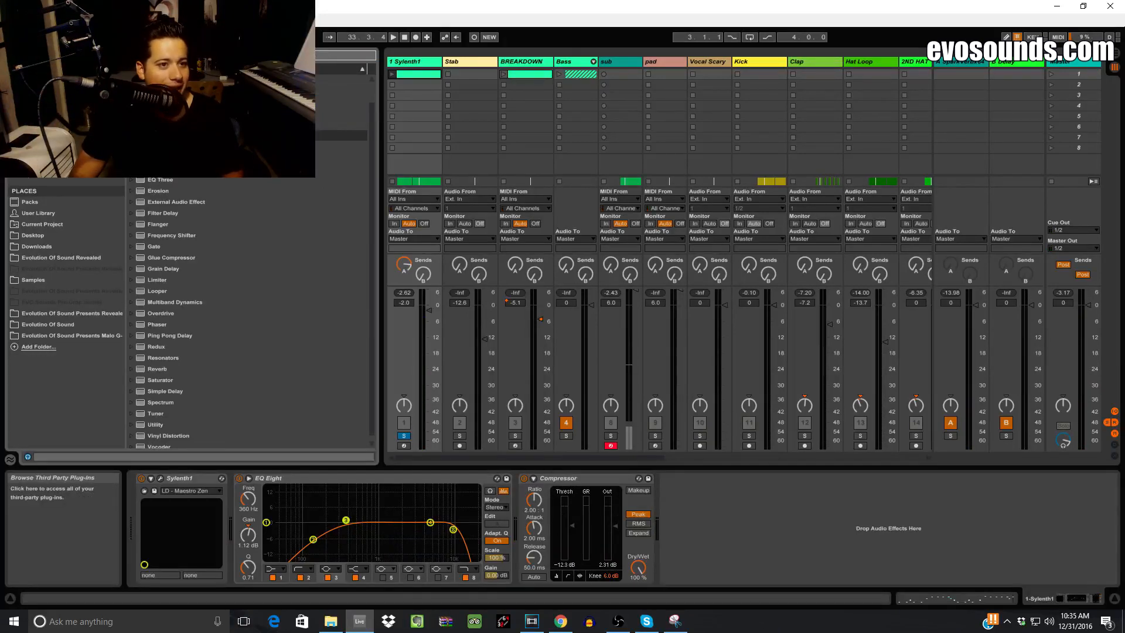
click(31, 146)
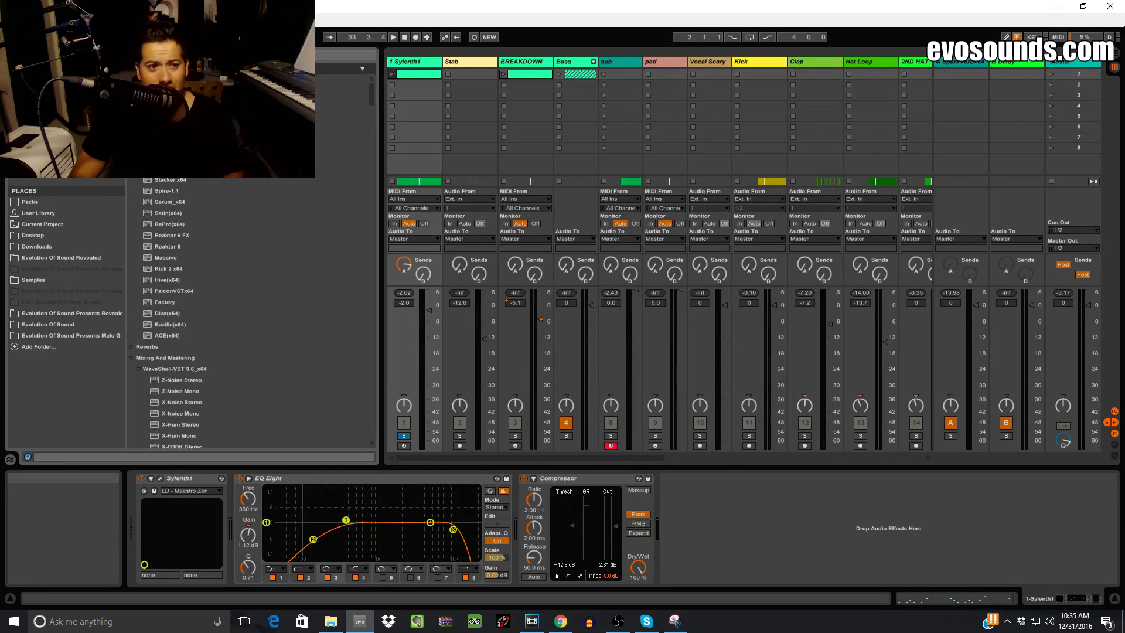
click(252, 55)
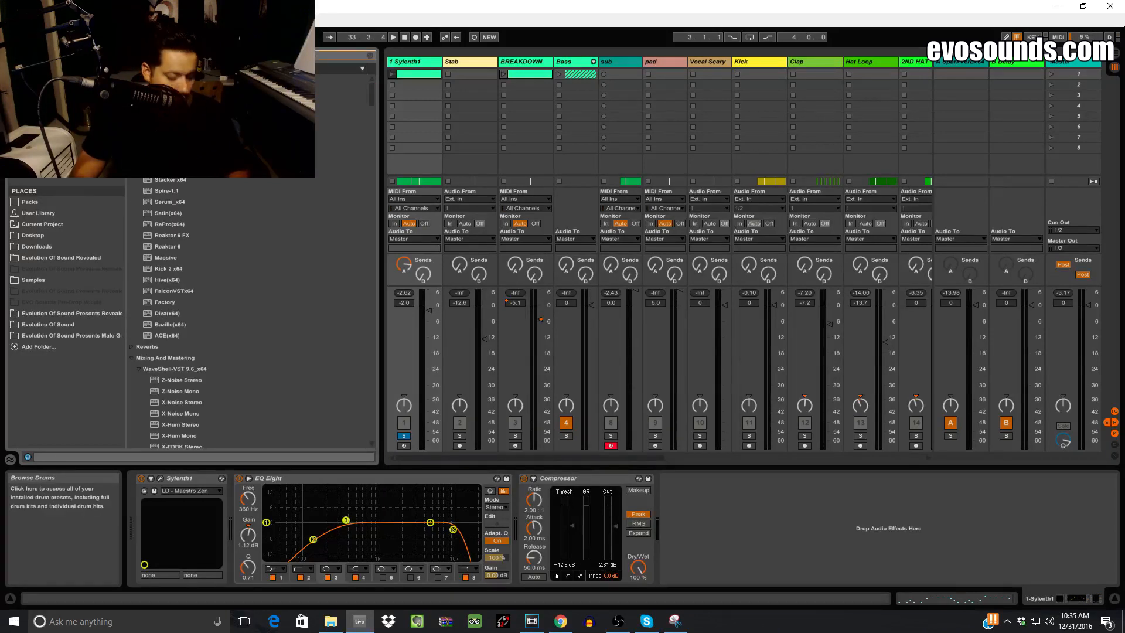
text(ott)
drag(170, 124, 525, 529)
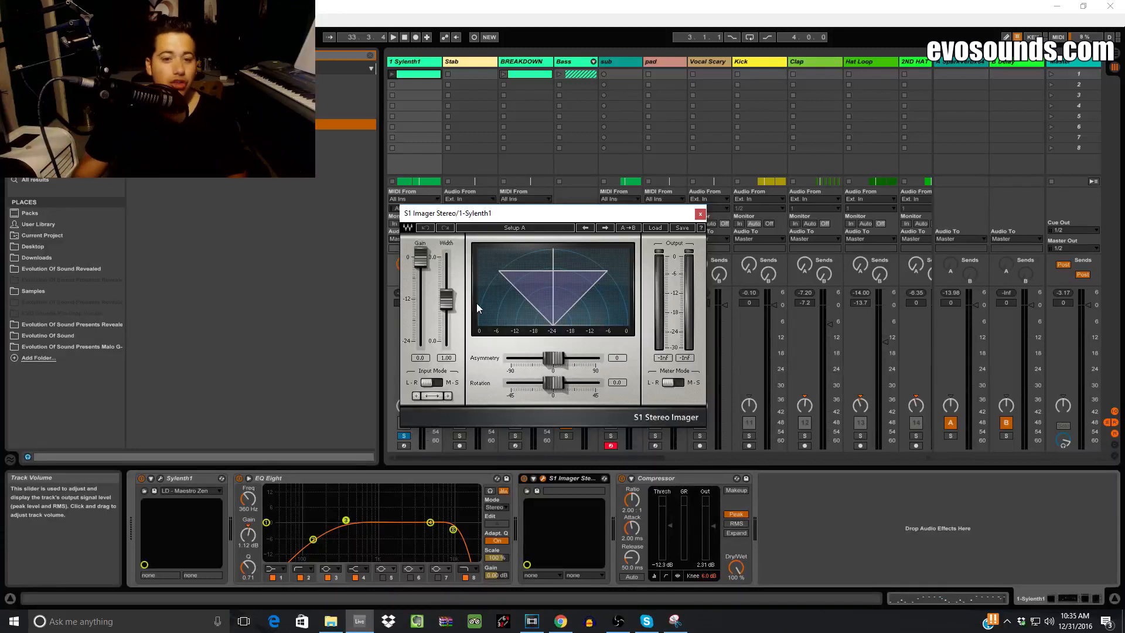
Step: Set the S1 Imager's Width to 1.51, listen to the result, and close the plug-in window
mouse_move(447, 300)
mouse_down()
mouse_move(446, 276)
mouse_move(446, 286)
mouse_up()
key(space)
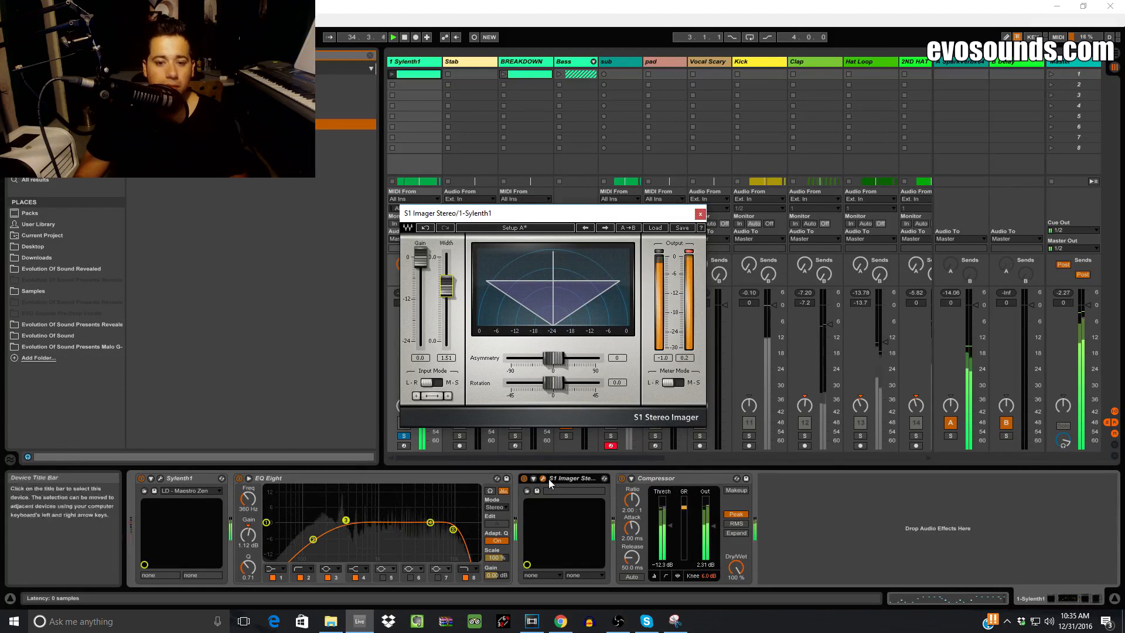
key(space)
click(701, 214)
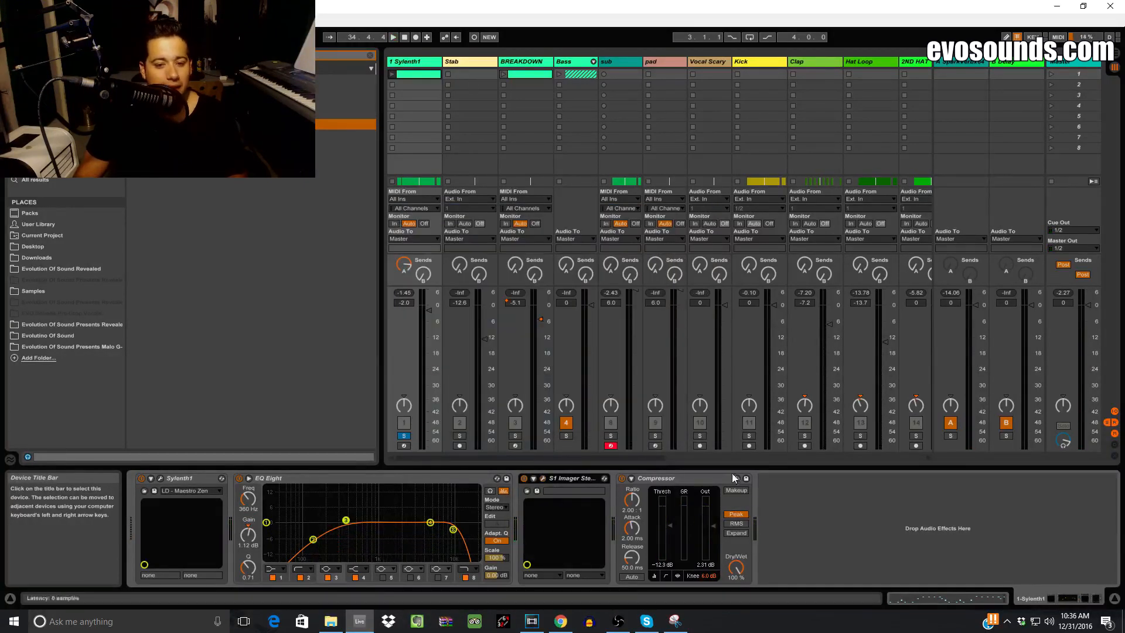
Step: Clear the browser search and check the built-in effects of the Sylenth1 instrument, including its reverb
click(370, 55)
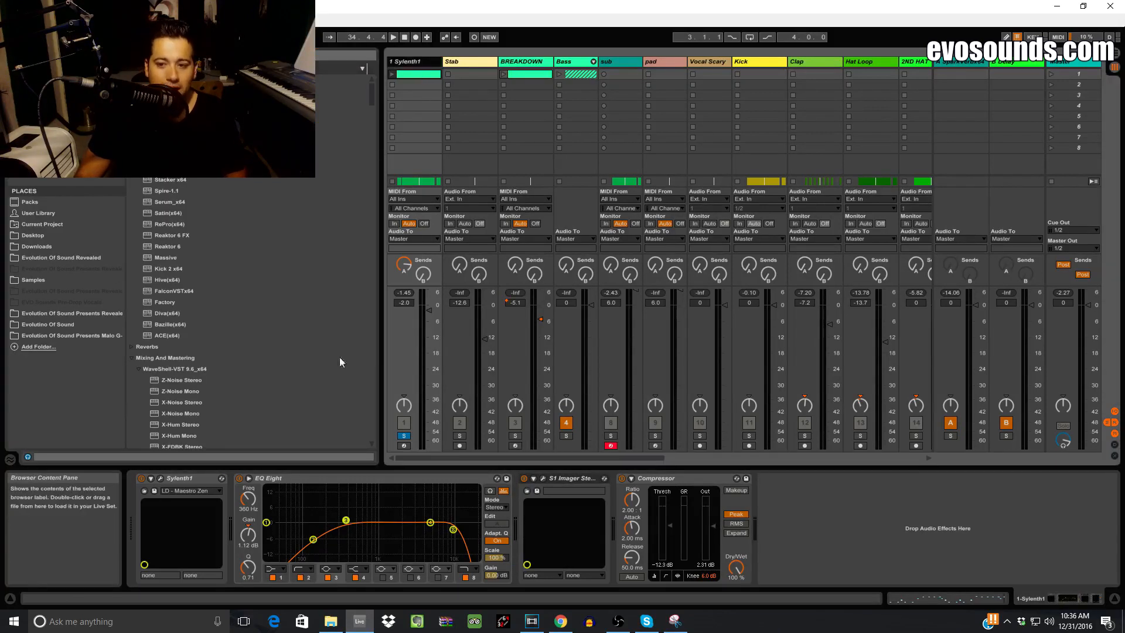
click(160, 478)
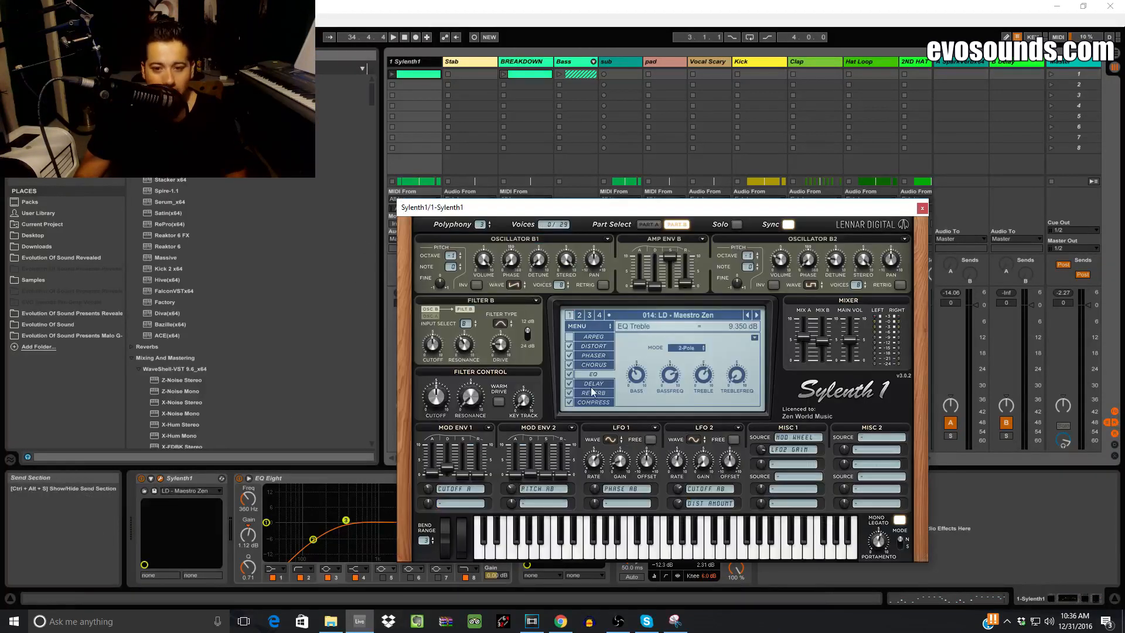
click(922, 208)
Step: Solo the SparkVerb return track, play it, and inspect the reverb plug-in's Large Hall 1 settings
click(973, 61)
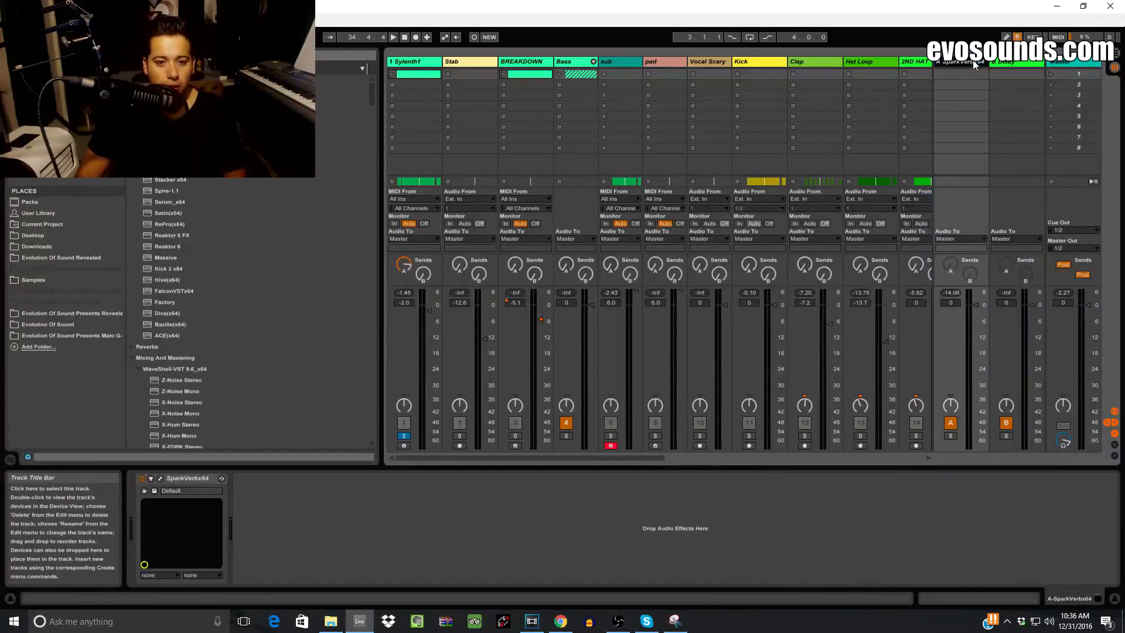
click(951, 435)
key(space)
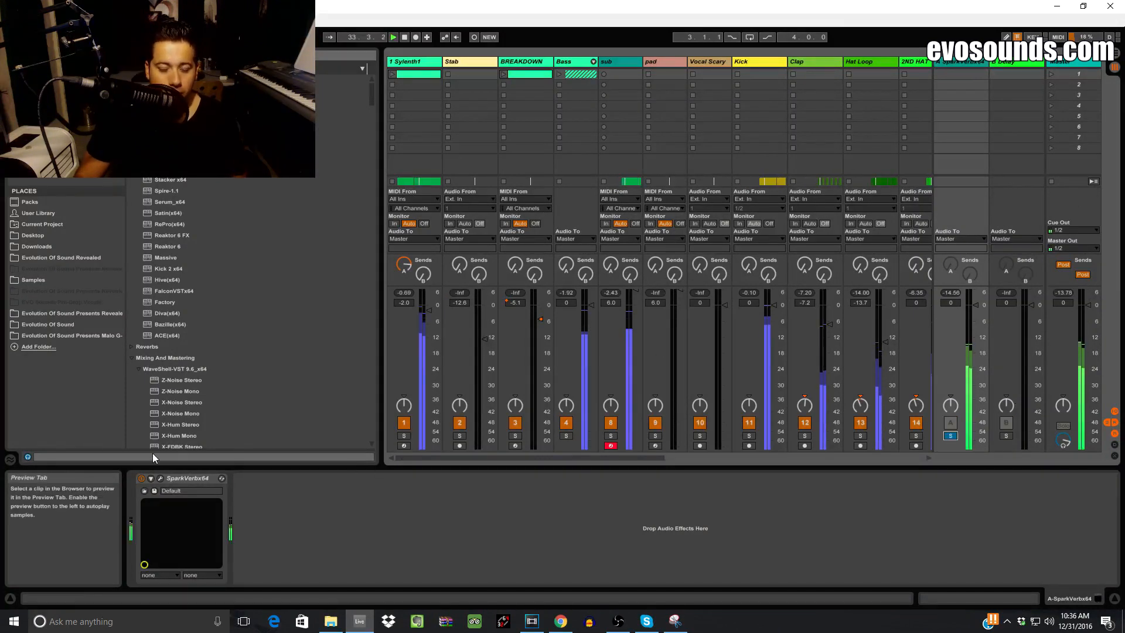
click(160, 478)
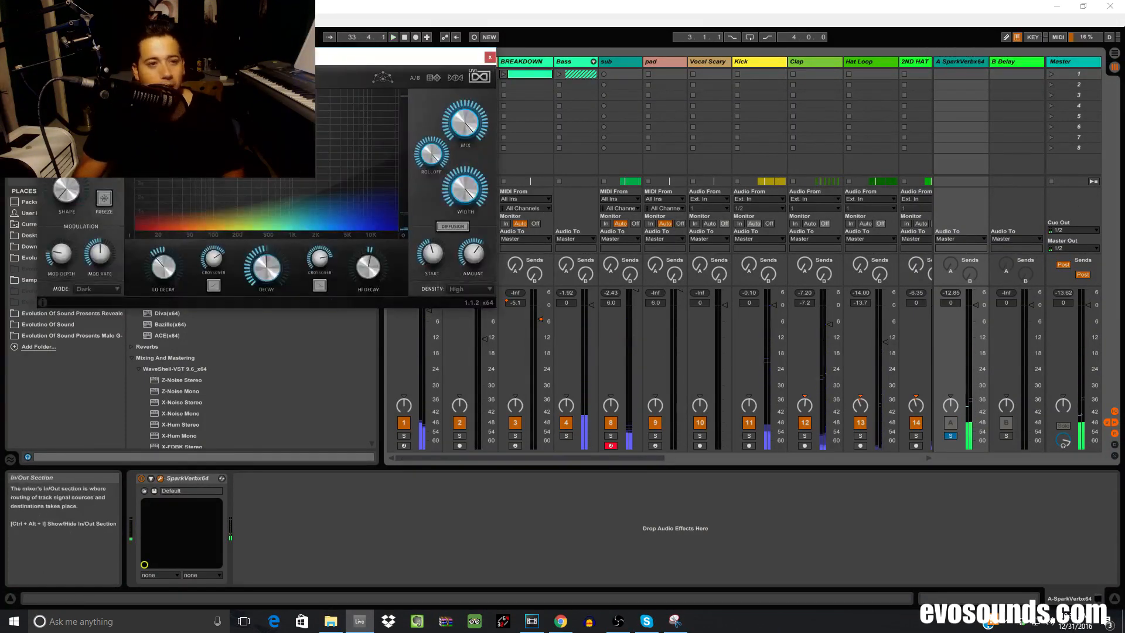
drag(138, 55, 568, 196)
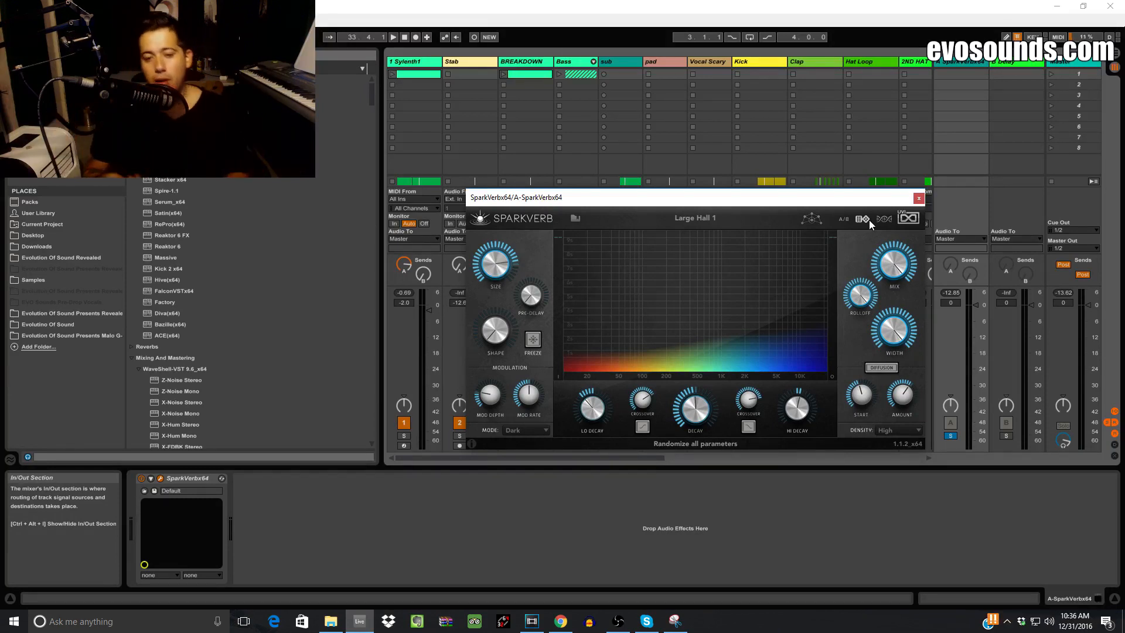
click(919, 198)
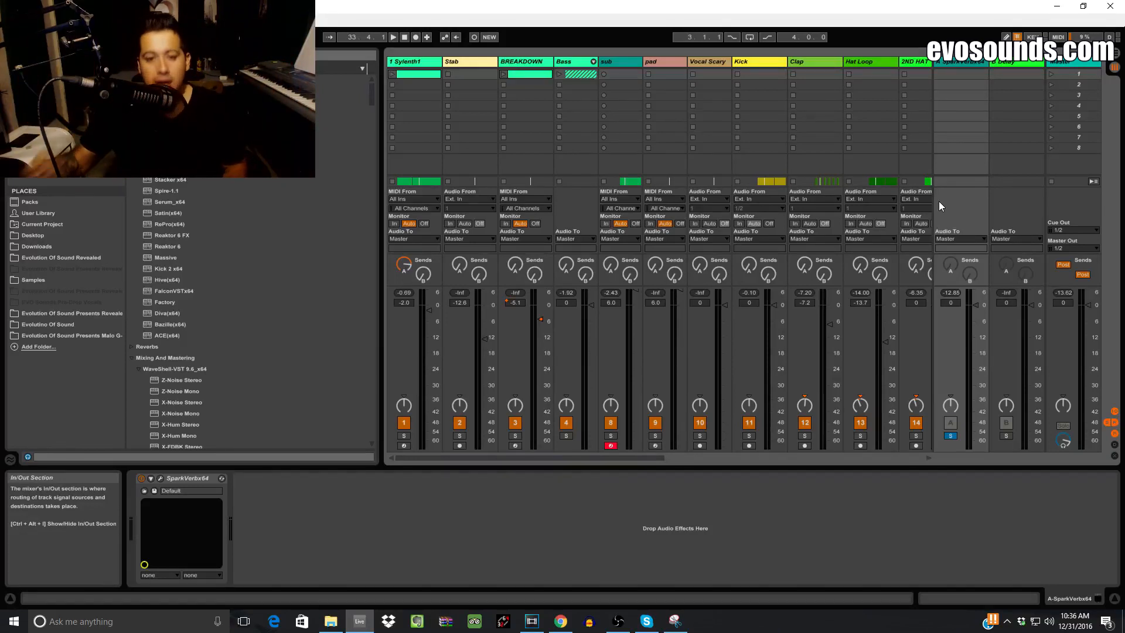
Step: Listen to the SparkVerb return alone, together with the soloed Sylenth1 track, and with the full mix
key(space)
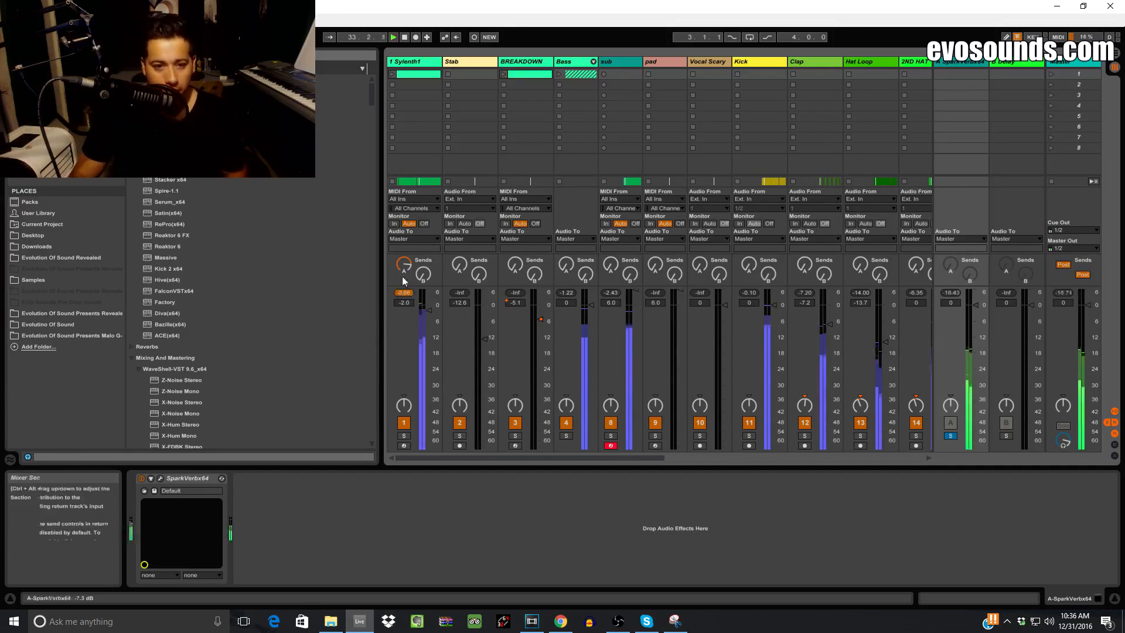
click(405, 436)
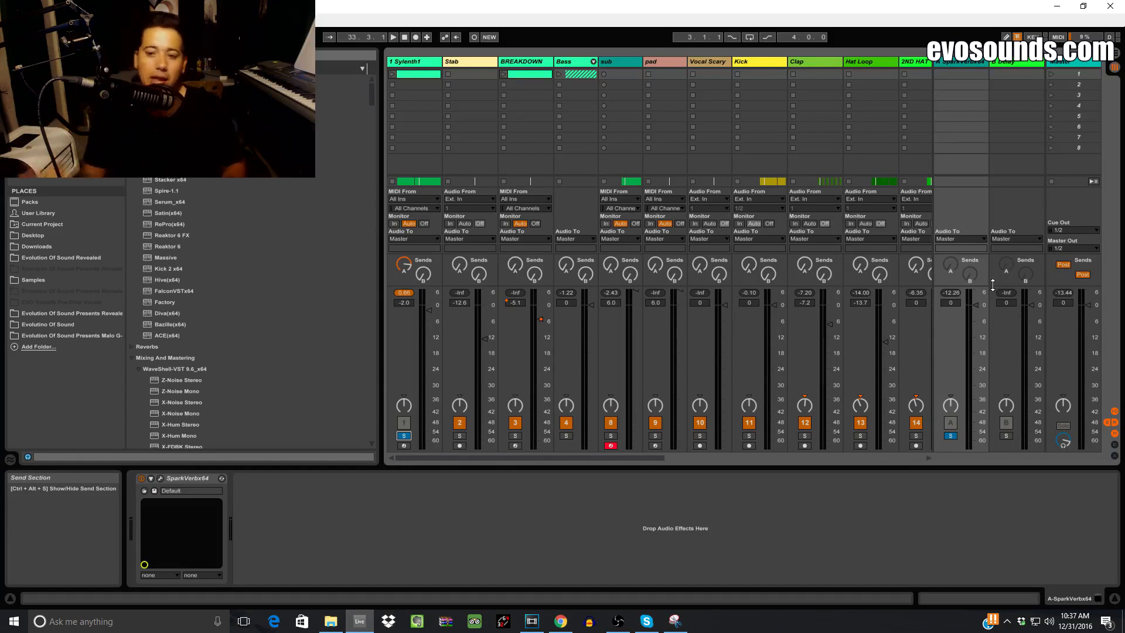
key(space)
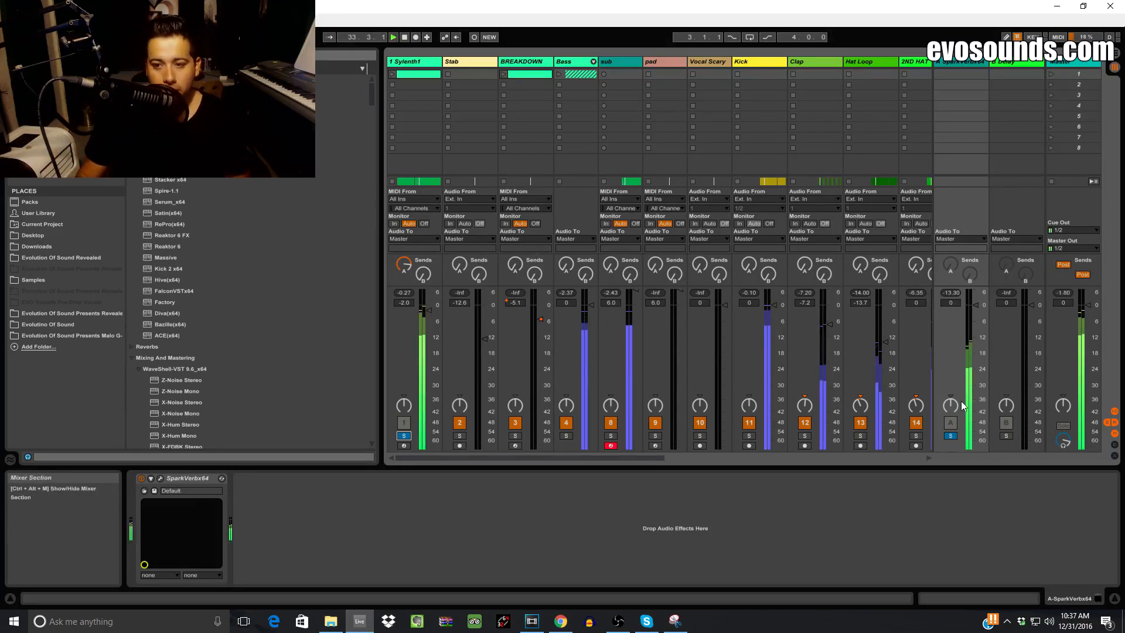
click(952, 436)
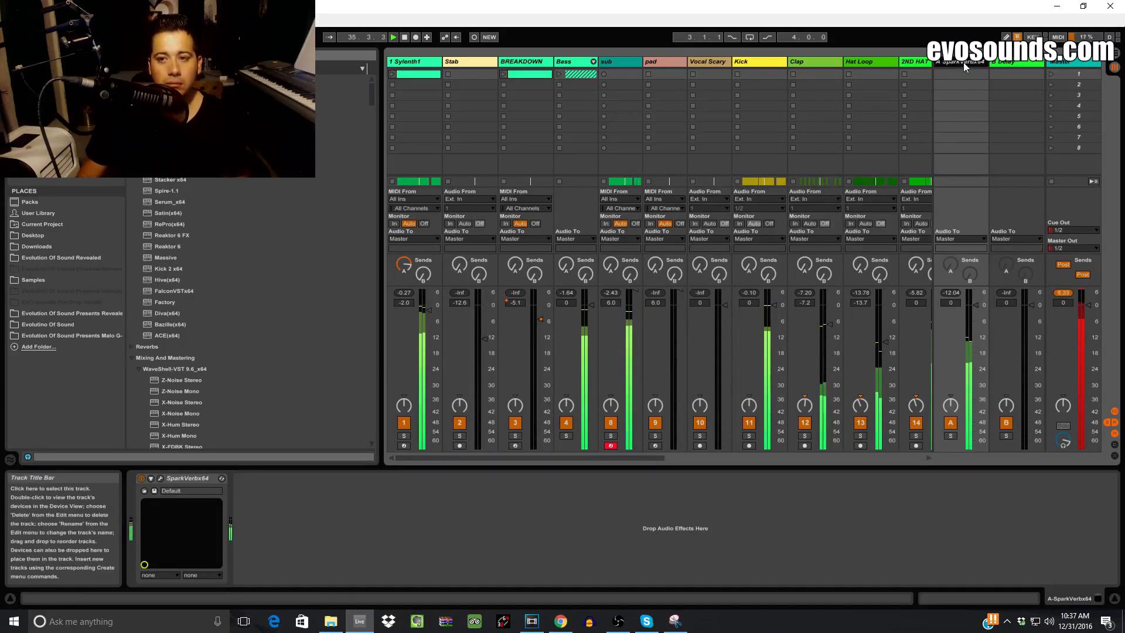
Step: Set the SparkVerb reverb's decay time to 1.23 s on return A and play back the mix
click(410, 61)
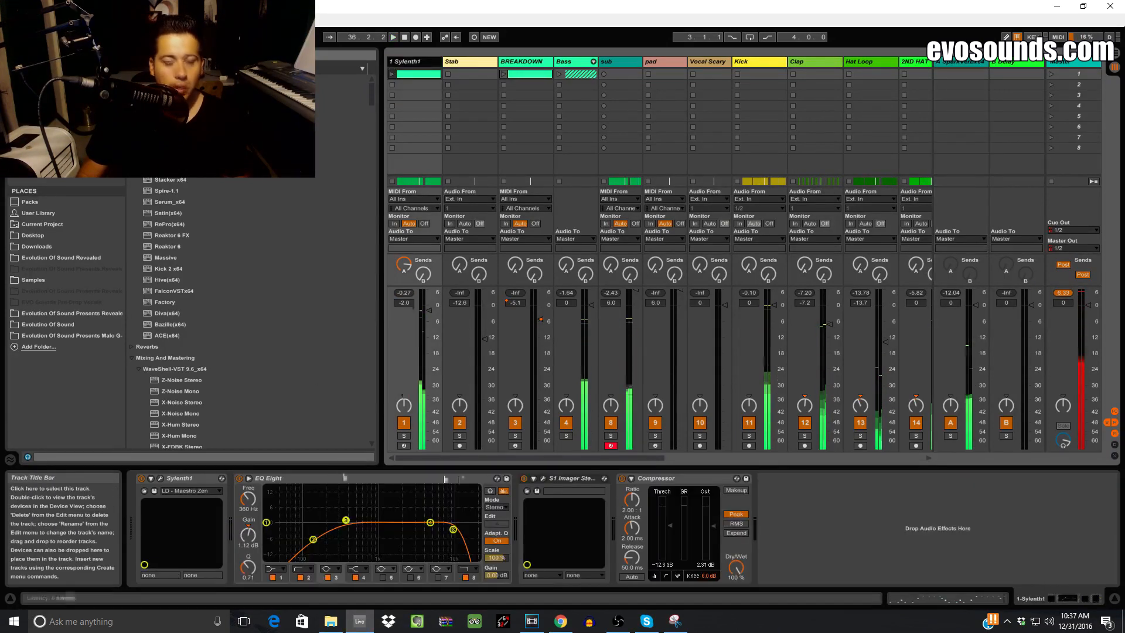
click(937, 431)
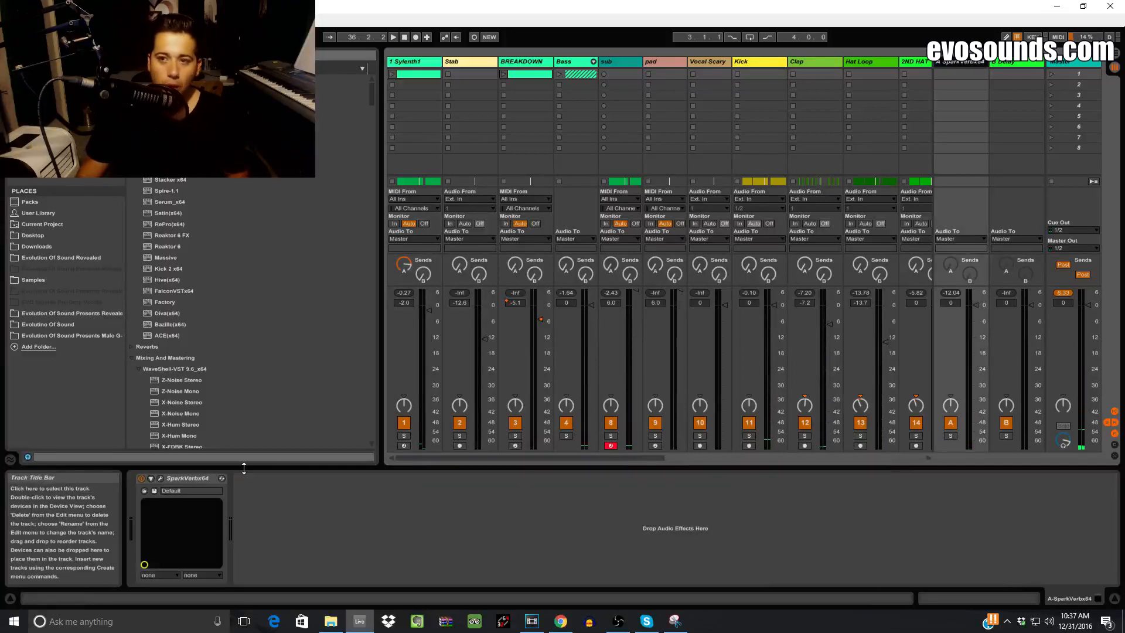
click(160, 478)
drag(691, 409, 636, 438)
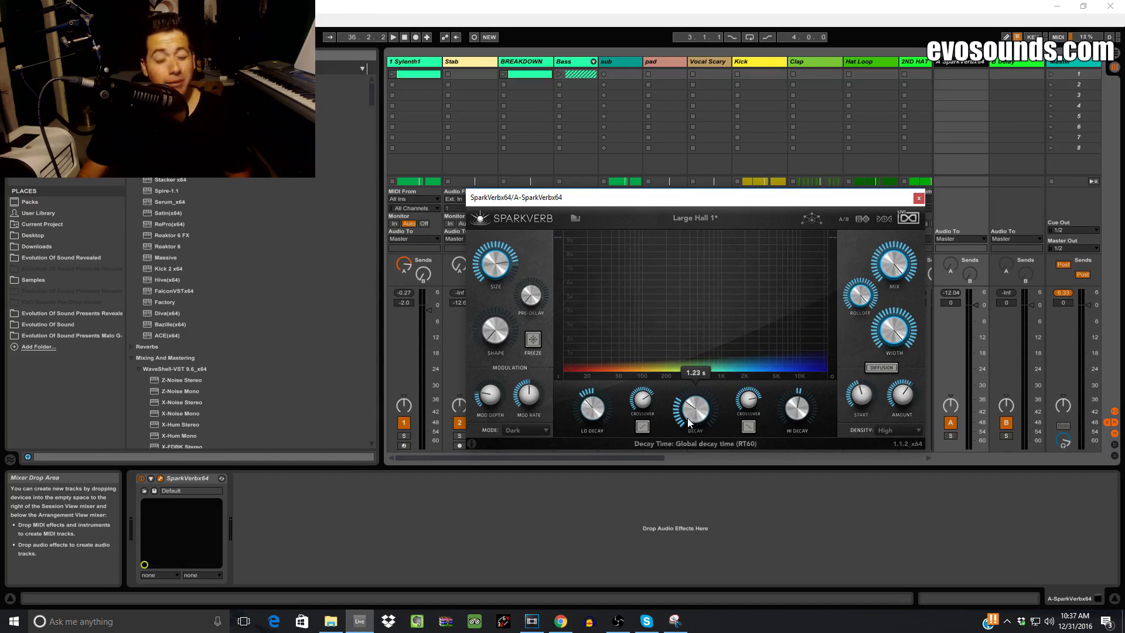
key(space)
click(919, 199)
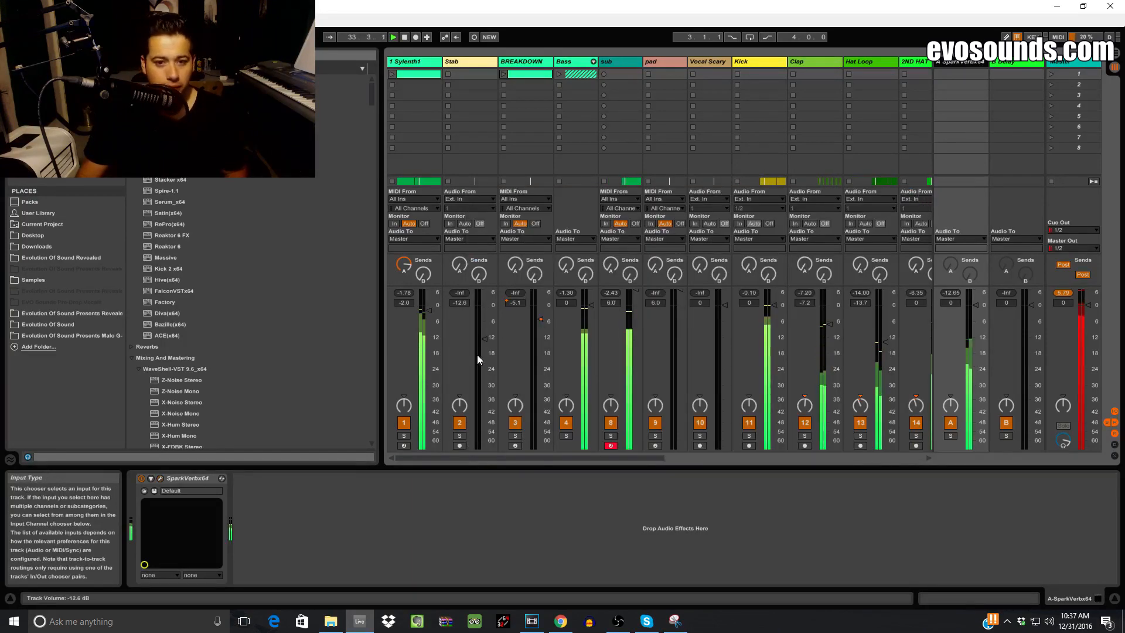
Step: Solo the Sylenth1 track, show its device chain, and listen to the lead with the reverb
click(404, 436)
click(414, 62)
click(567, 479)
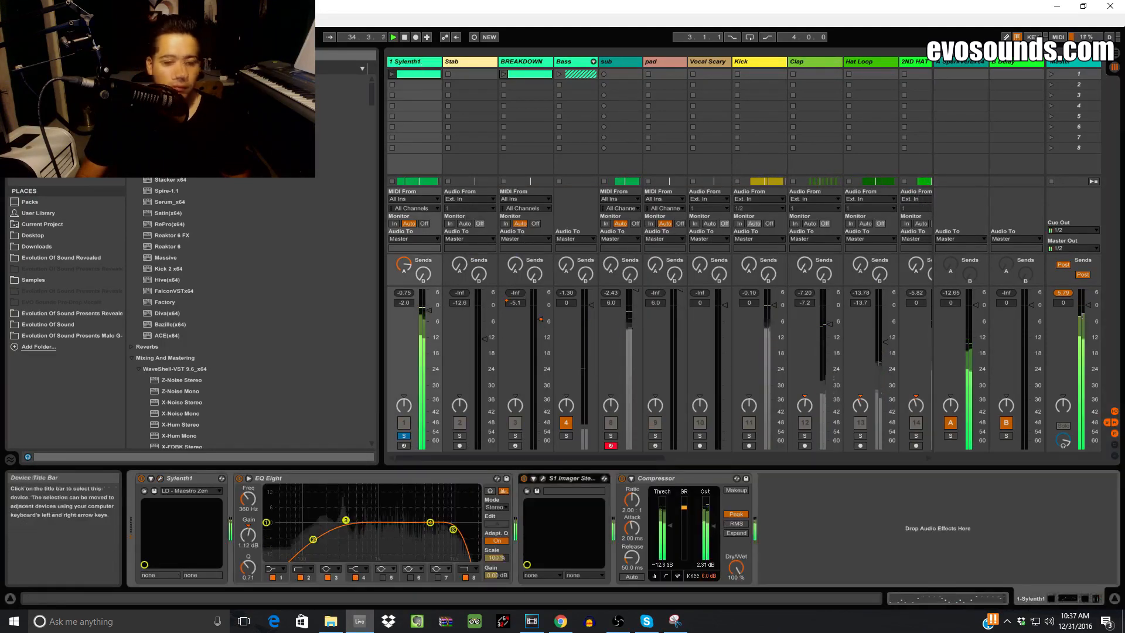
key(space)
Step: Find the Saturator audio effect and insert it between EQ Eight and the S1 Imager on the Sylenth1 track
click(42, 113)
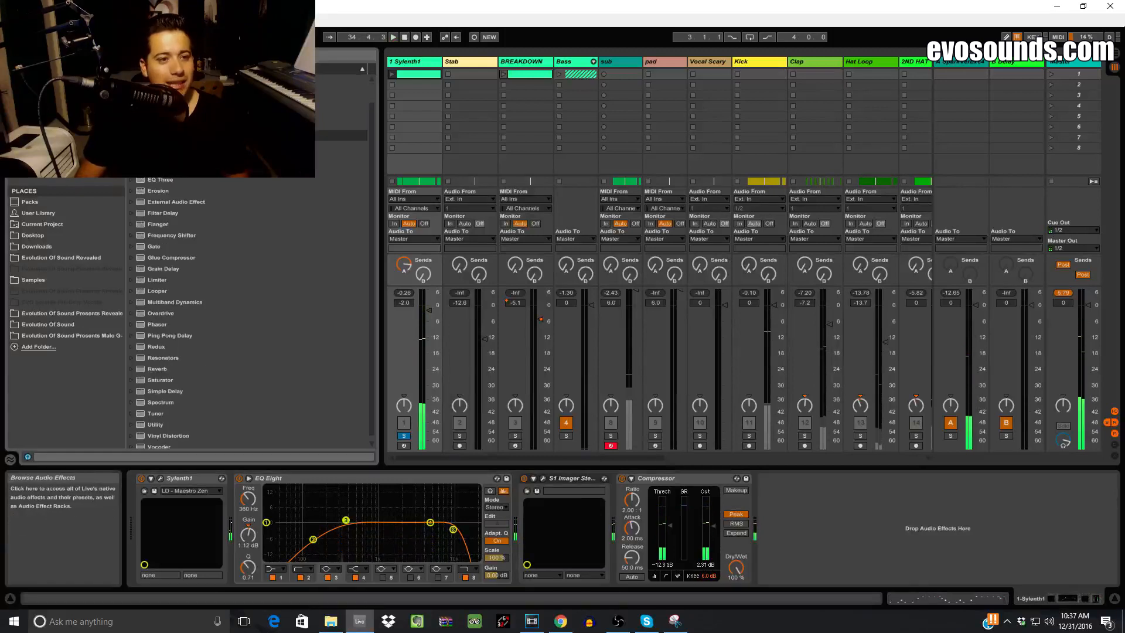
click(356, 55)
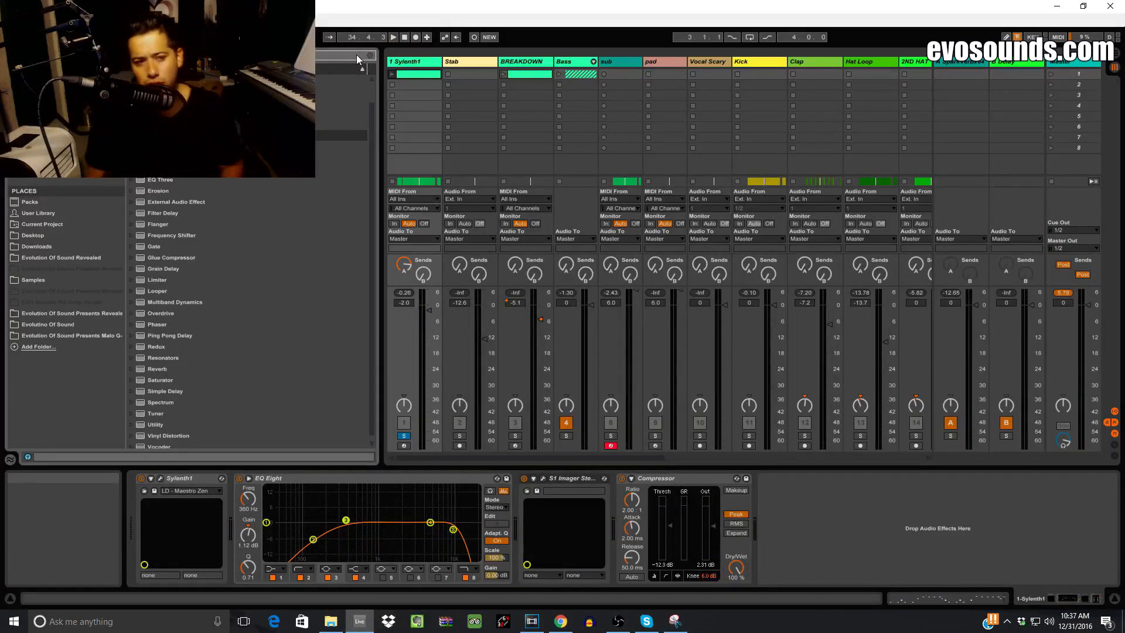
text(utility)
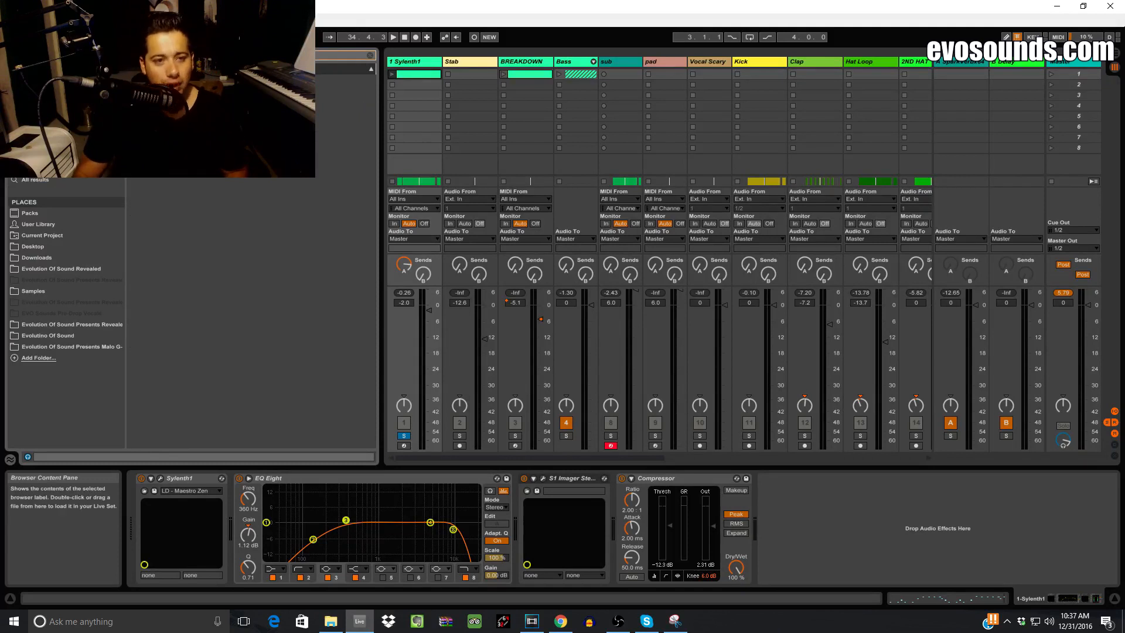
drag(299, 91, 532, 505)
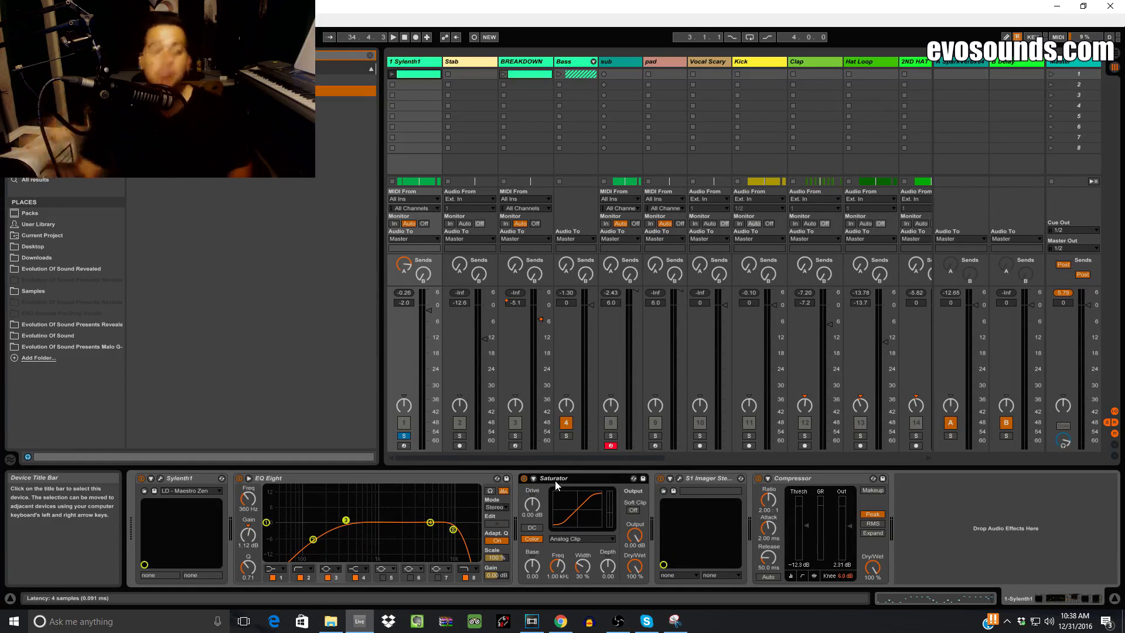
Step: Set the Saturator's color width to 63%, color frequency to 3.27 kHz and drive to 4.00 dB
click(584, 573)
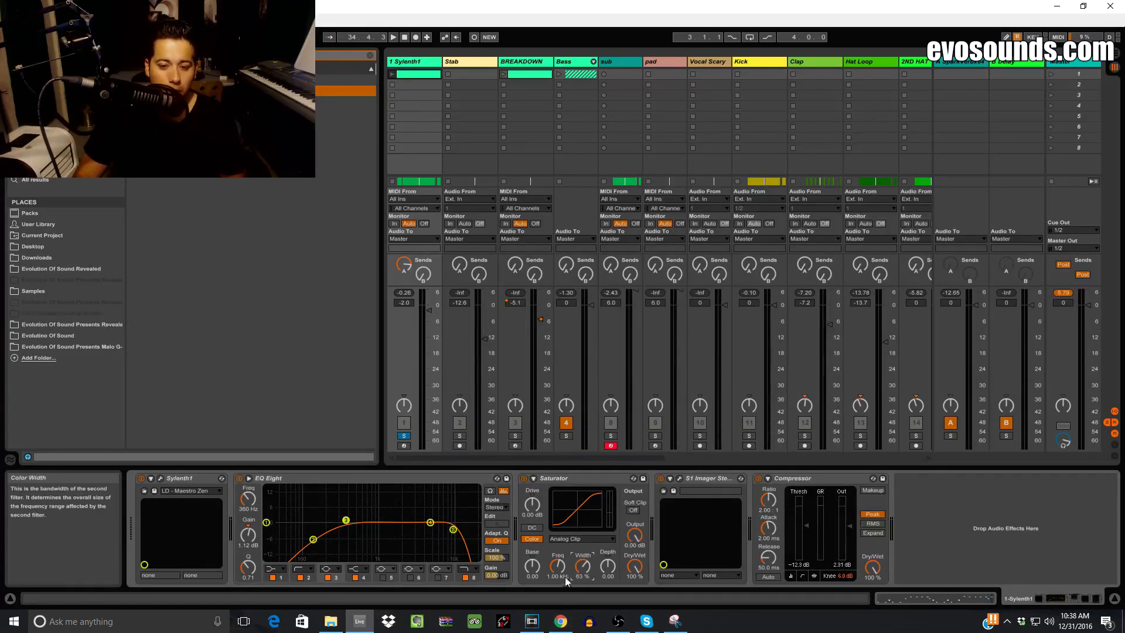
drag(567, 580, 566, 577)
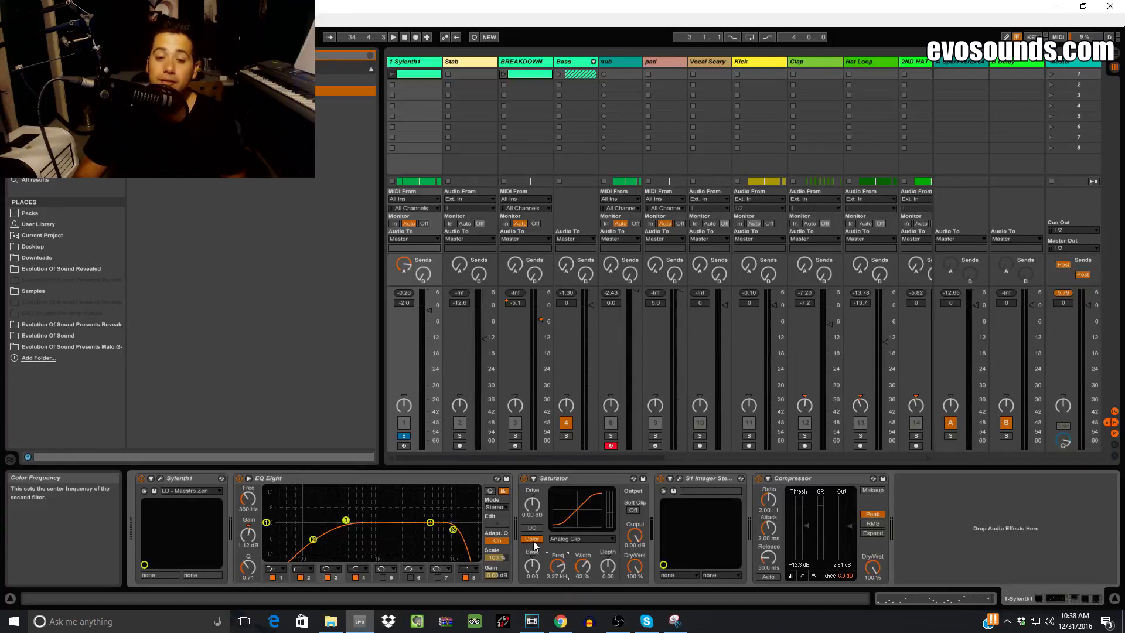
click(532, 505)
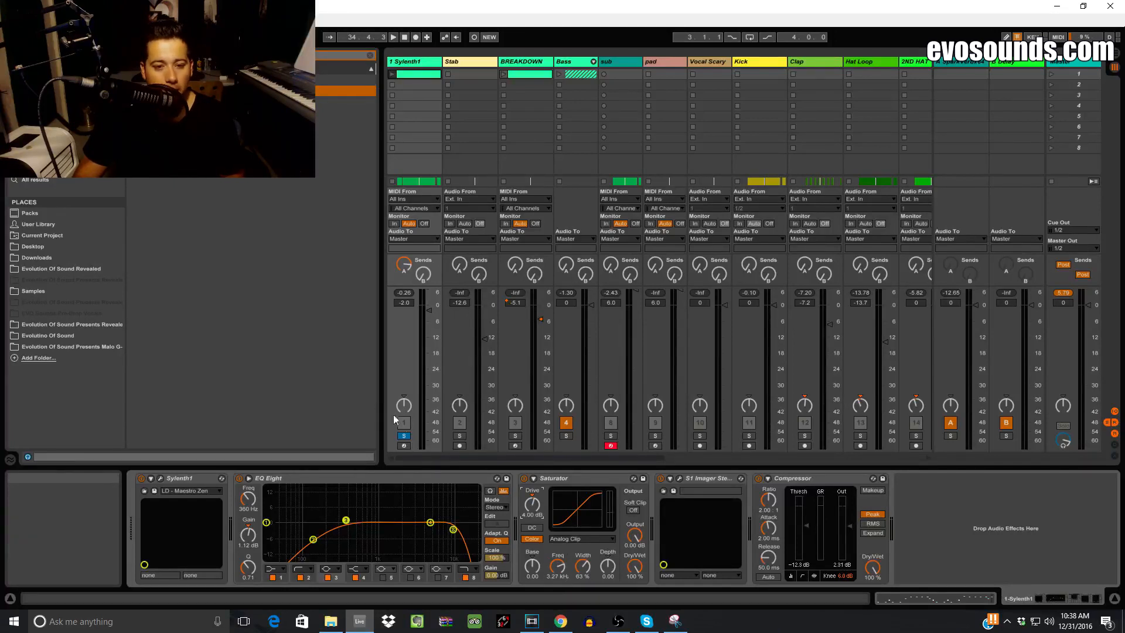
Step: Compare the lead with the Saturator bypassed and active during playback, and lower the Sylenth1 track volume to -3.2 dB
key(space)
click(525, 479)
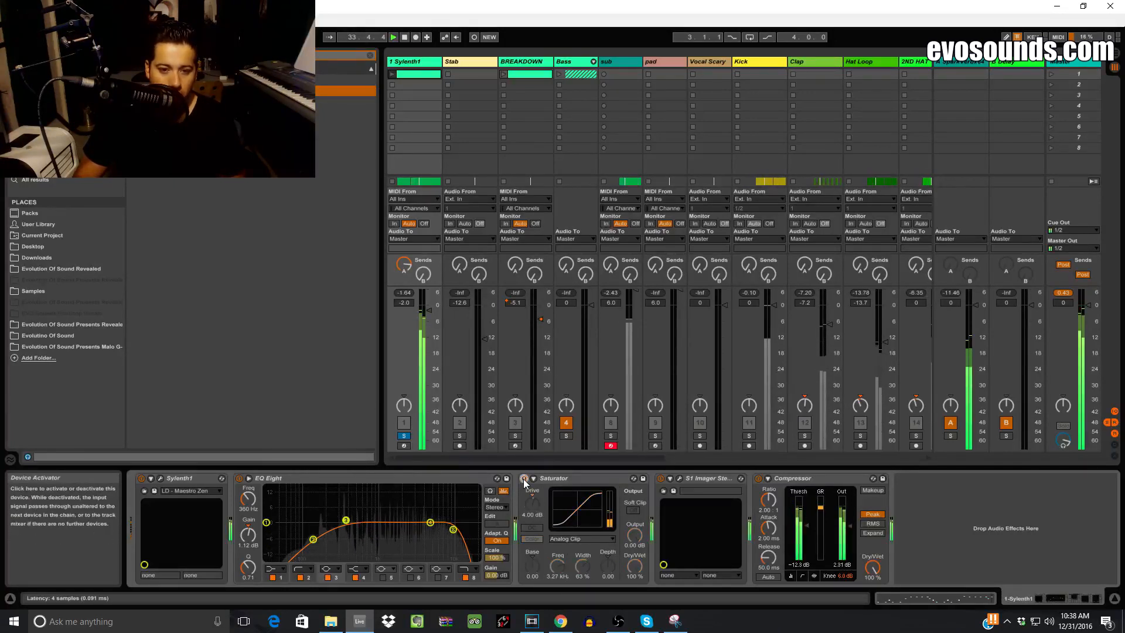
click(524, 479)
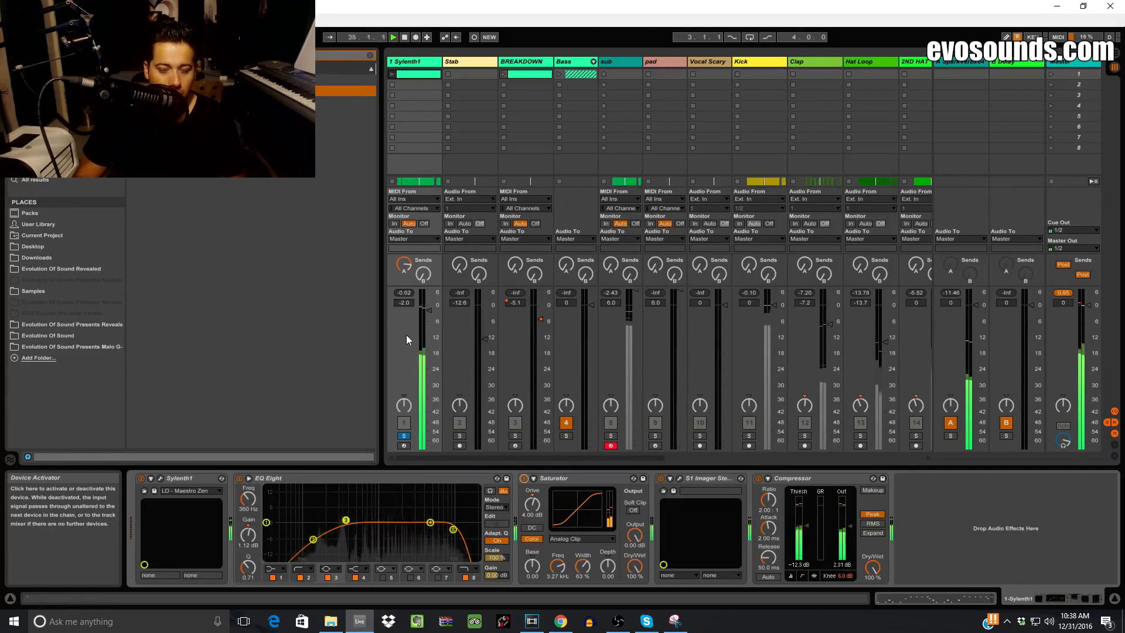
drag(430, 310, 429, 314)
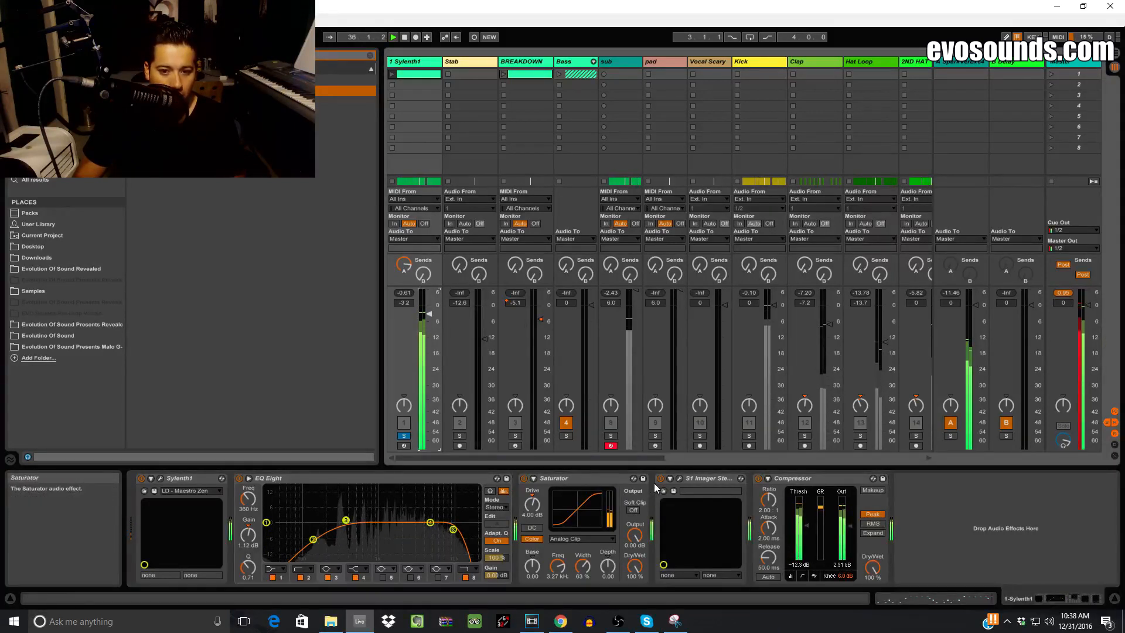
key(space)
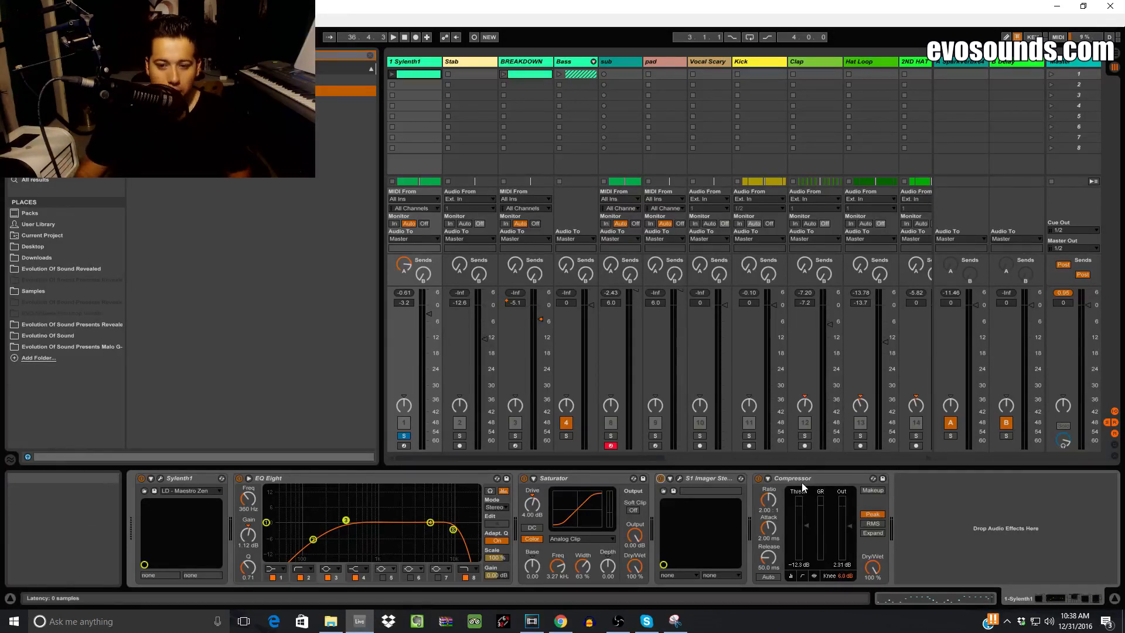
Step: Move the Compressor ahead of the S1 Imager, directly after the Saturator, and listen to the chain
drag(796, 478, 680, 516)
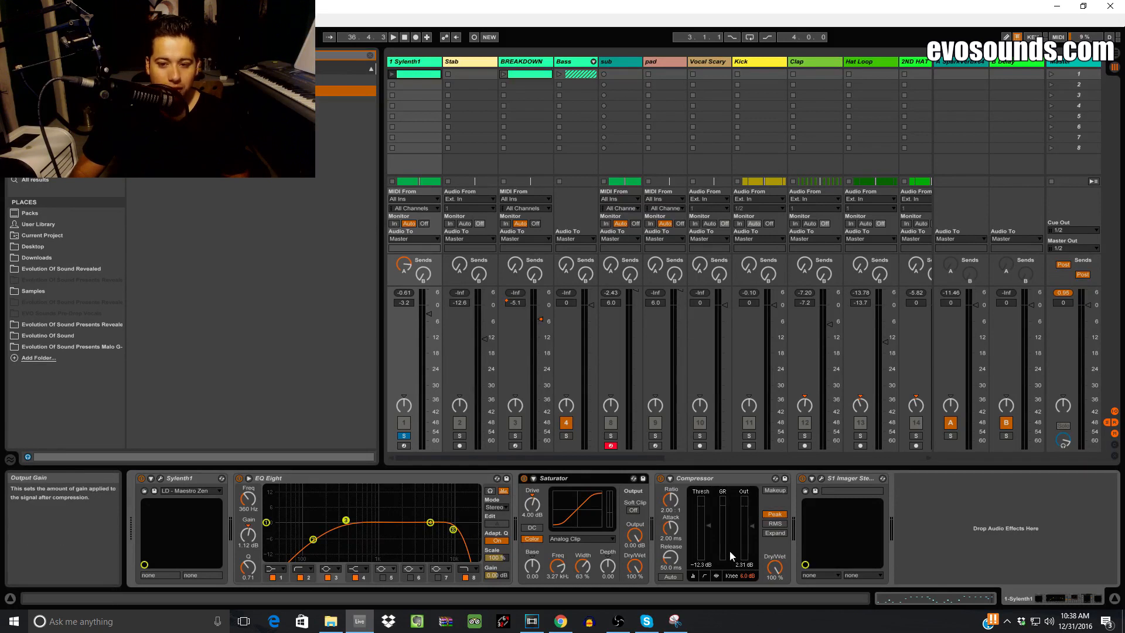
key(space)
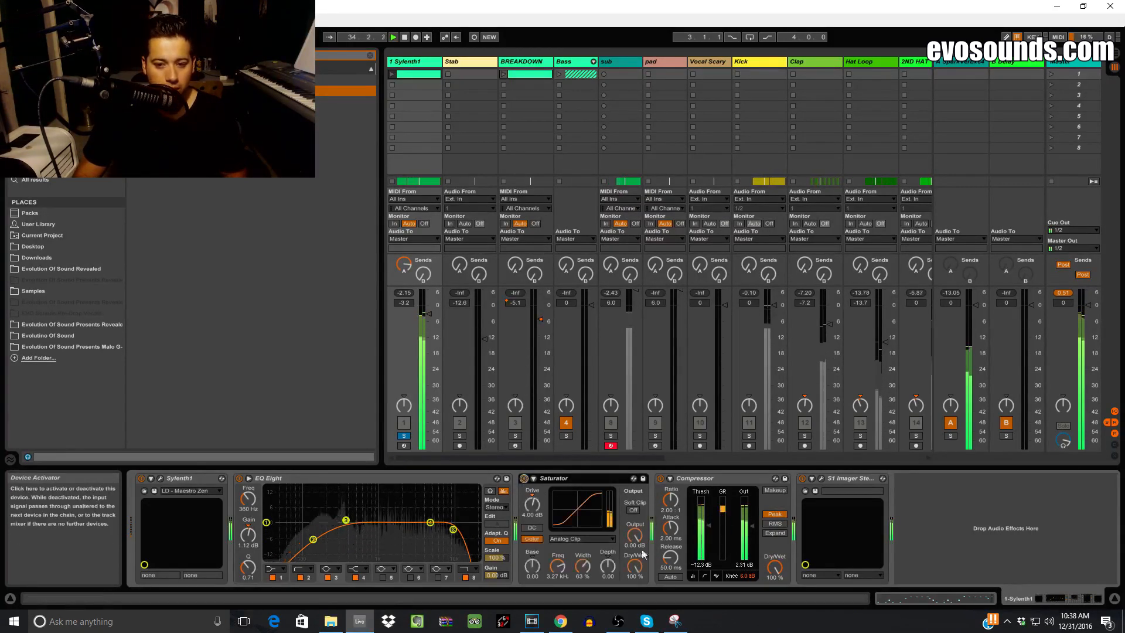
key(space)
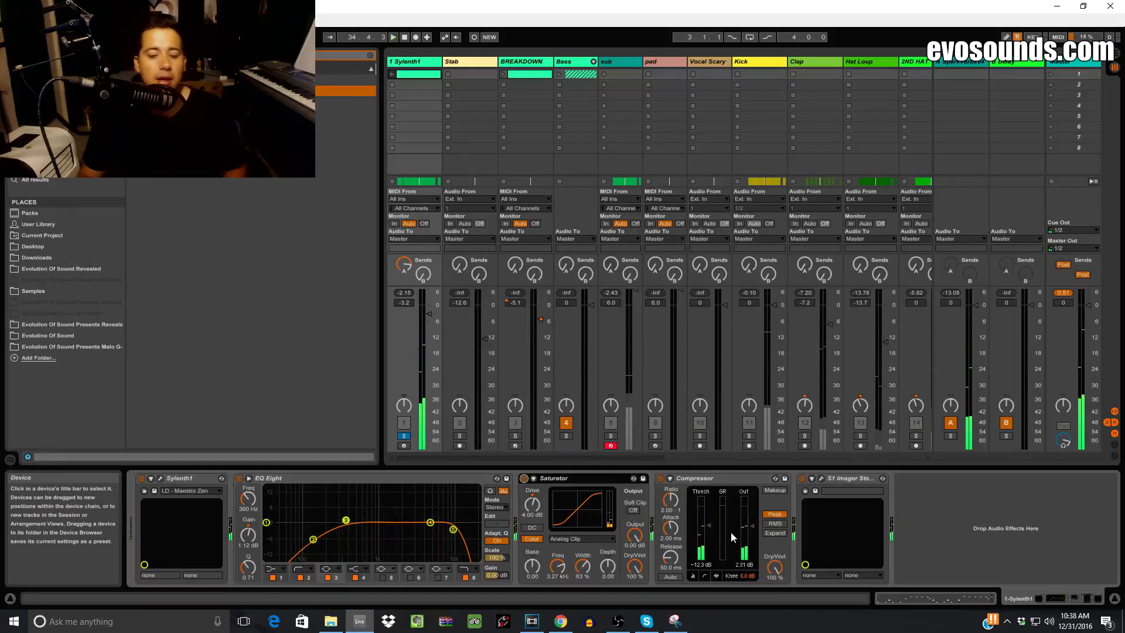
Step: Find another Compressor in the browser and place it at the end of the chain, after the S1 Imager
click(370, 56)
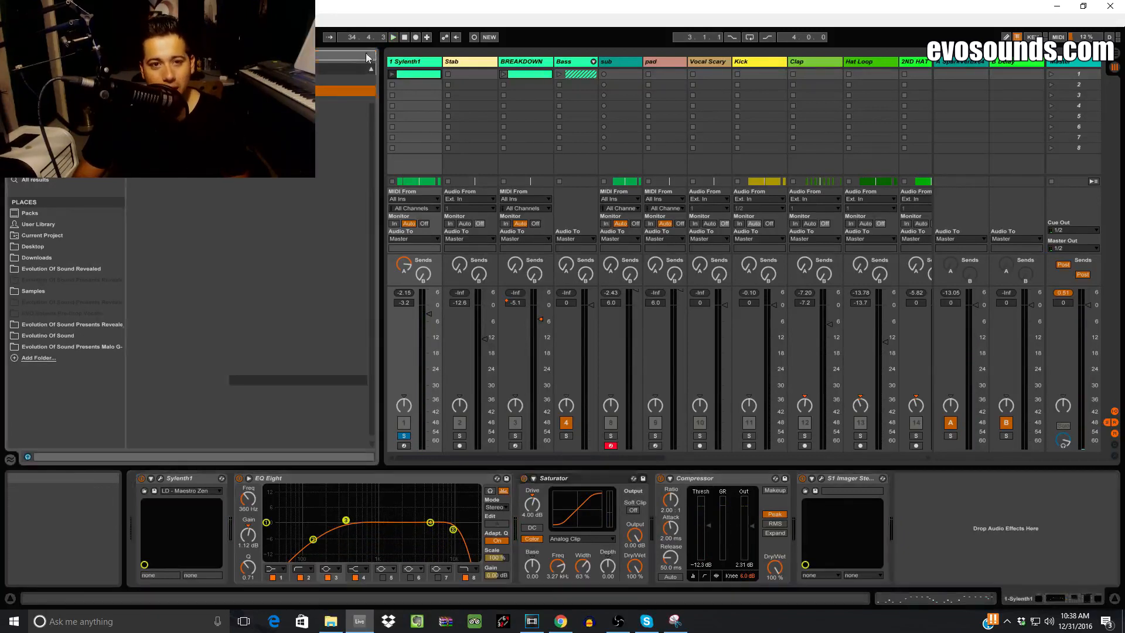
text(r)
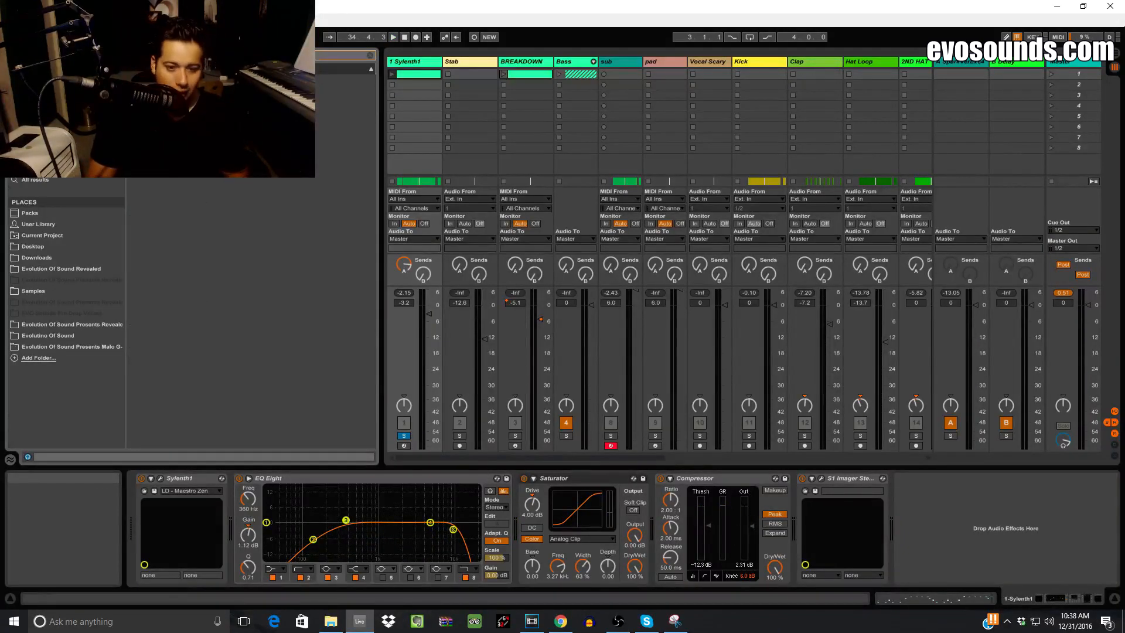
drag(176, 91, 797, 541)
drag(837, 478, 1035, 477)
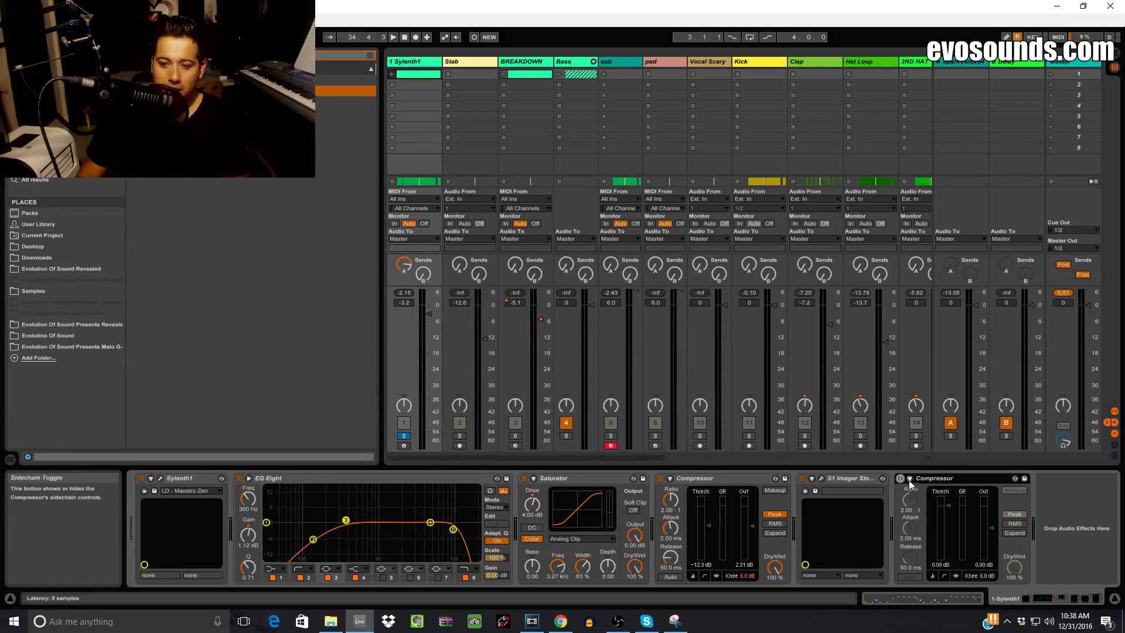
Step: Show the last Compressor's sidechain section and set its sidechain input to the Kick track
click(911, 480)
click(917, 507)
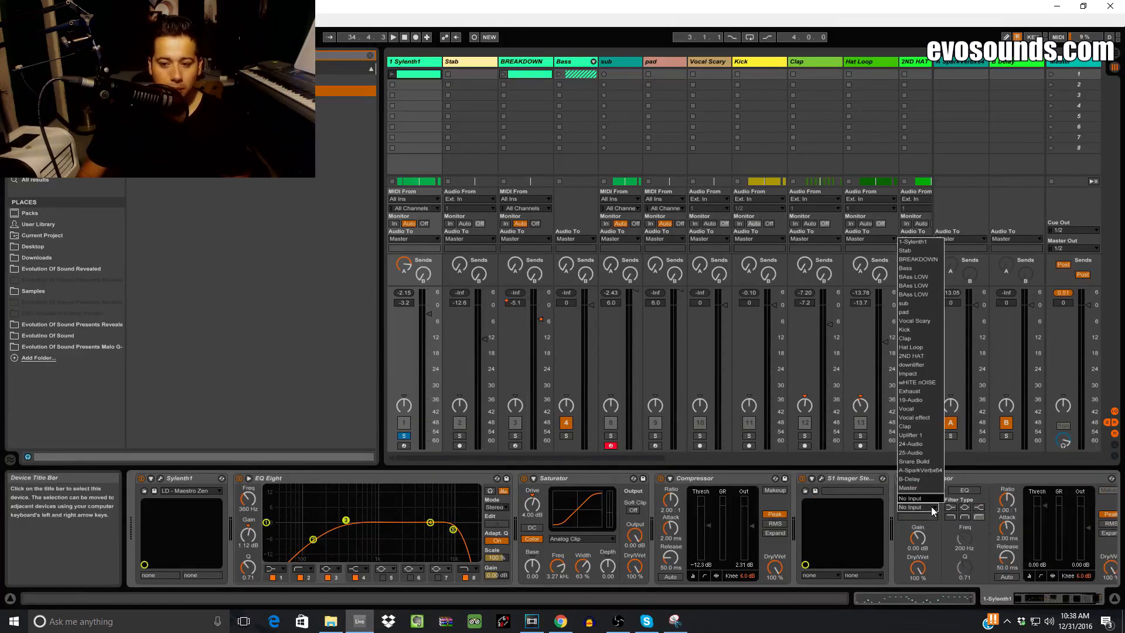
click(920, 330)
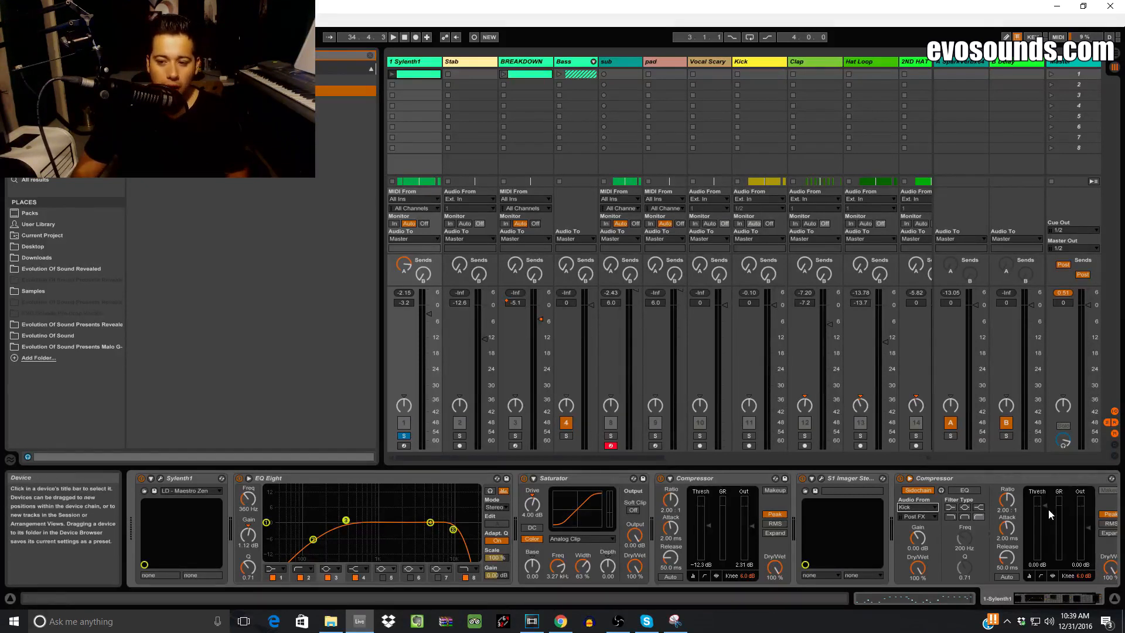
Step: During playback, set the last Compressor's ratio to inf:1 and its threshold to -23.2 dB, keeping the whole device in view
key(space)
drag(1046, 510, 1007, 442)
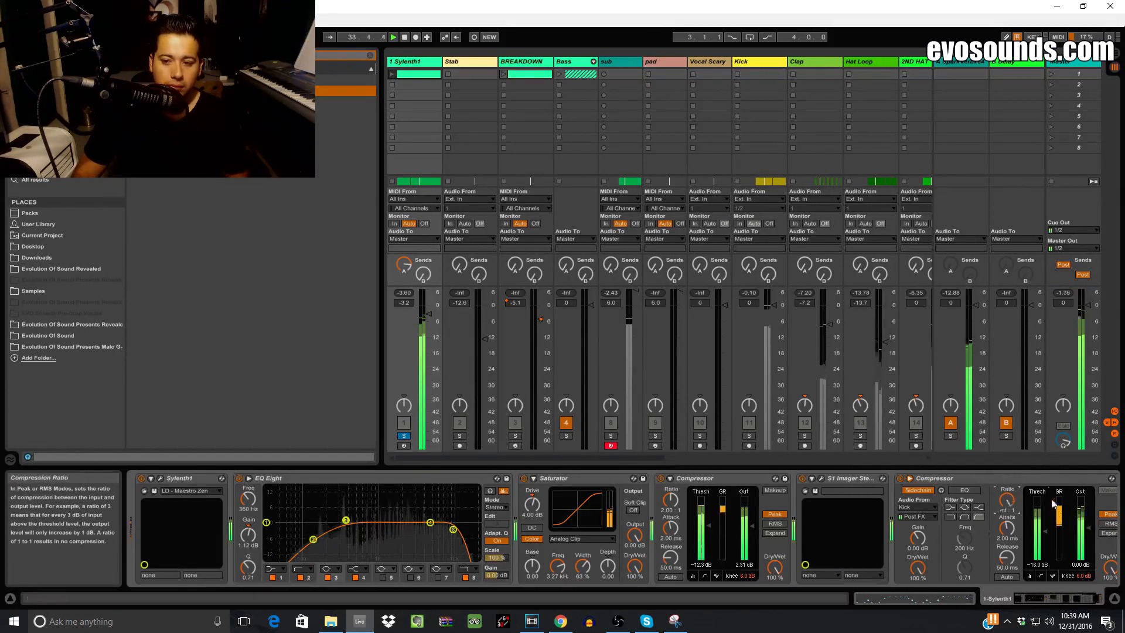
drag(1045, 532, 1045, 540)
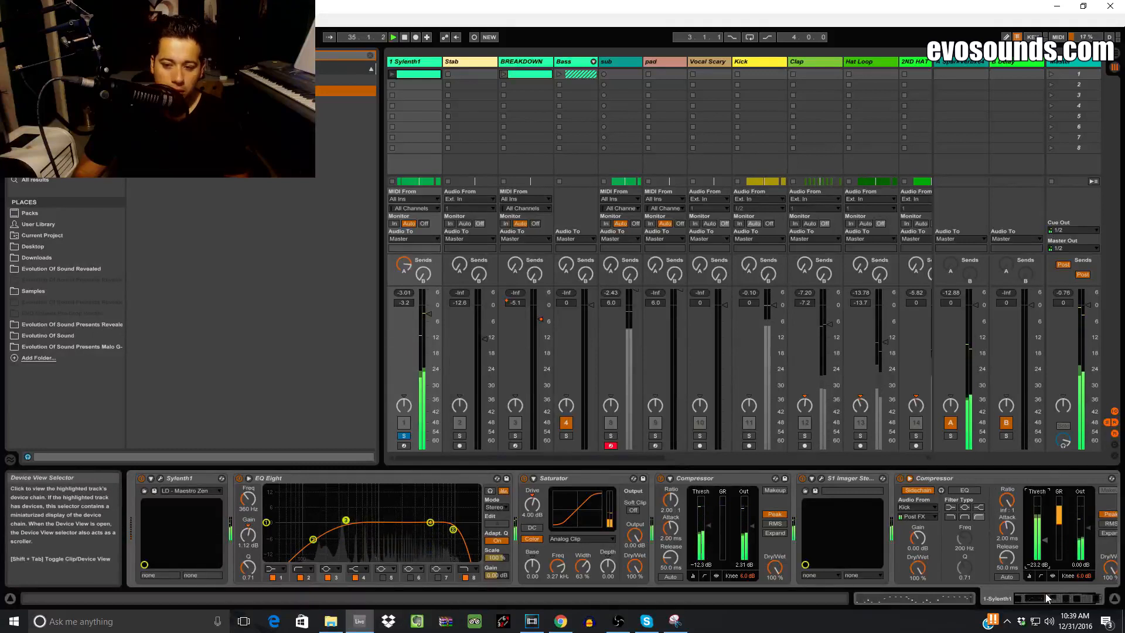
drag(1038, 599, 1047, 609)
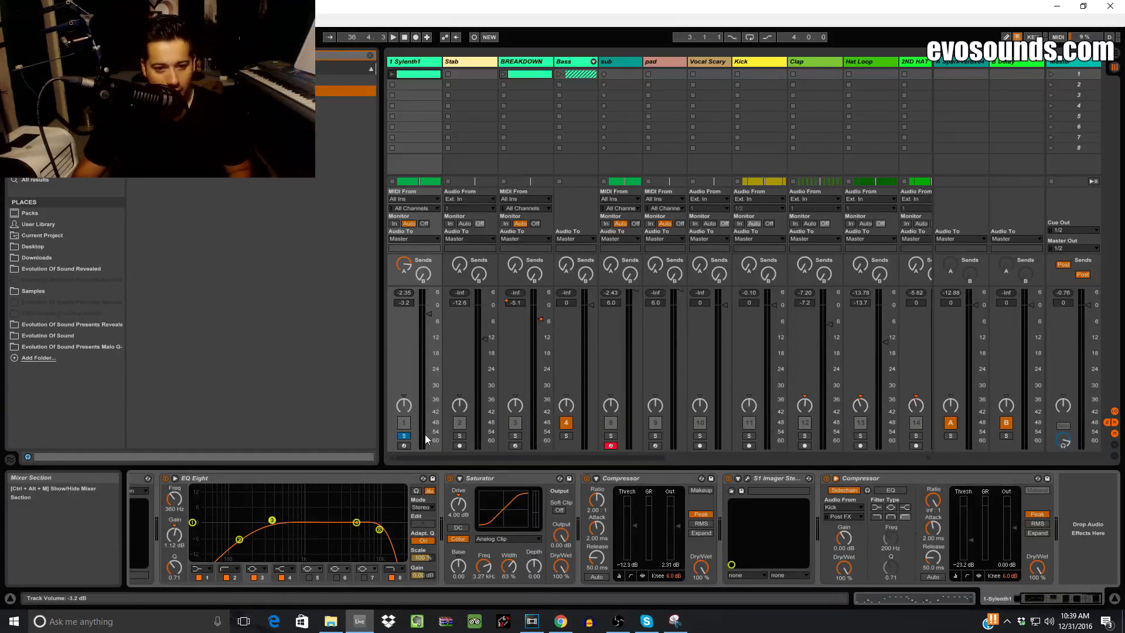
Step: Solo the Kick track alongside Sylenth1 and, during playback, set the sidechain Compressor's threshold to -12.7 dB
click(750, 436)
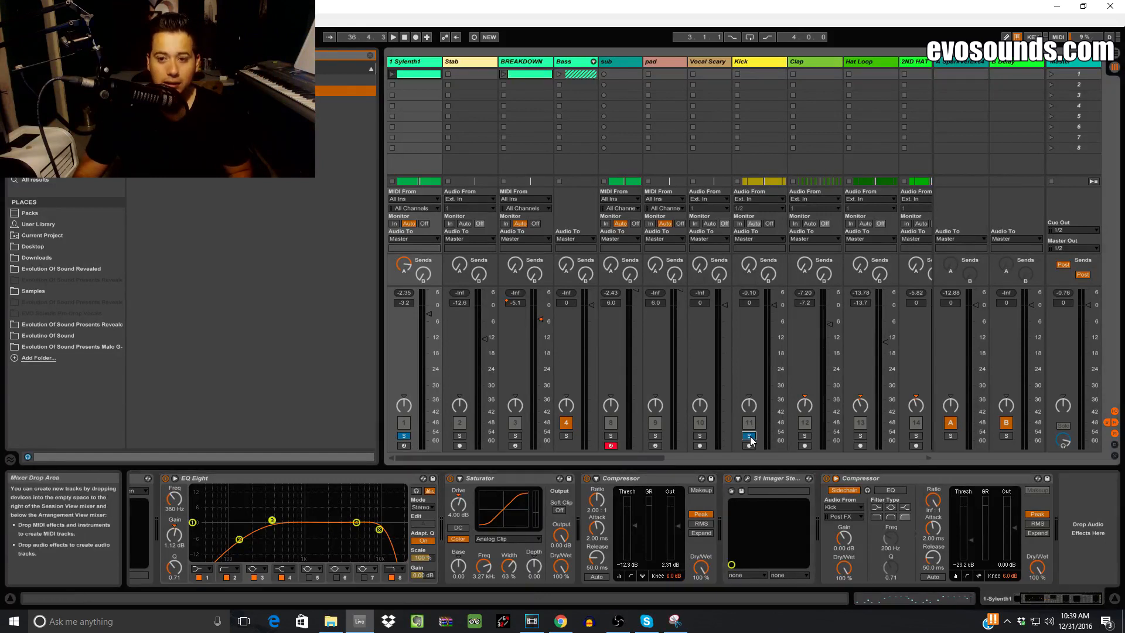
key(space)
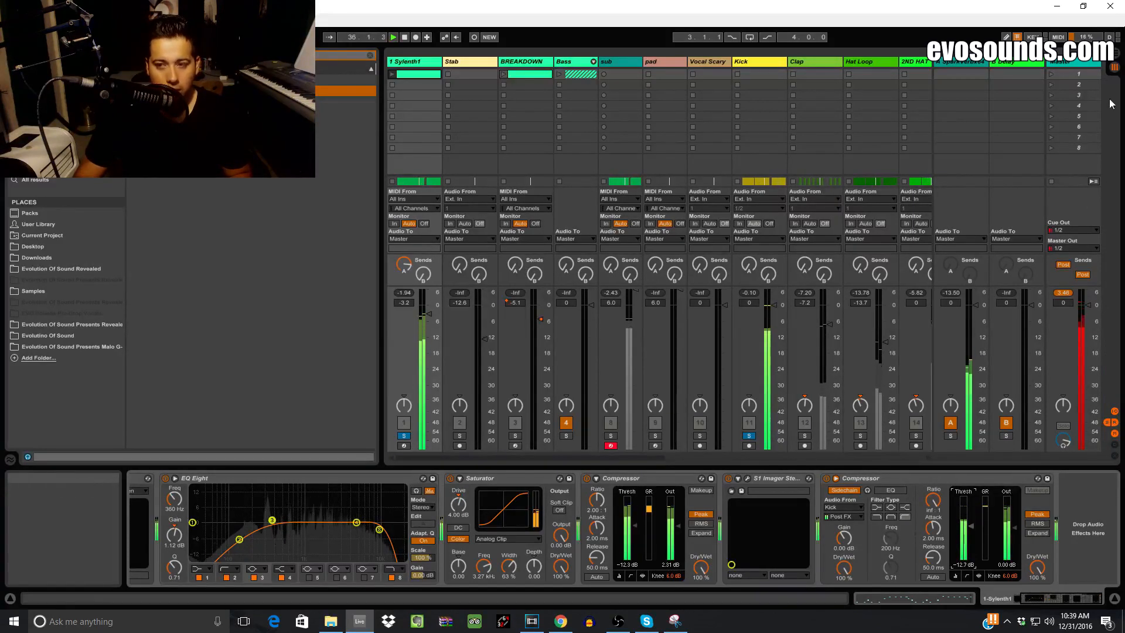
click(1077, 62)
key(space)
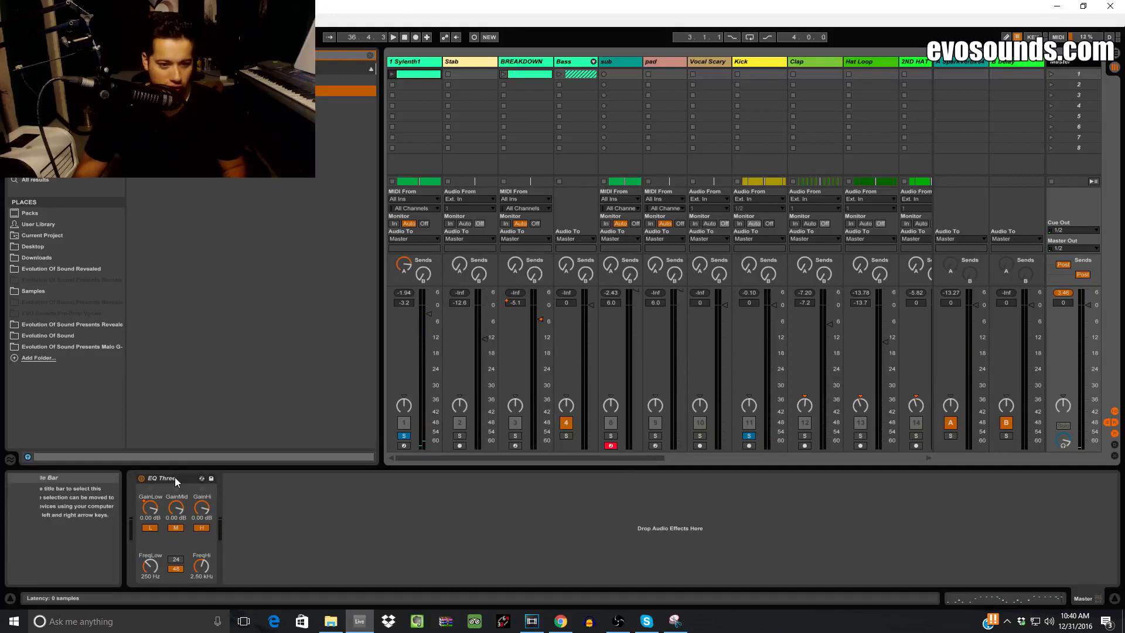
Step: Set the playback start at 31.2.1 in the arrangement and audition the soloed lead and kick with the Master track's EQ Three shown
key(Tab)
click(455, 226)
drag(693, 80, 658, 41)
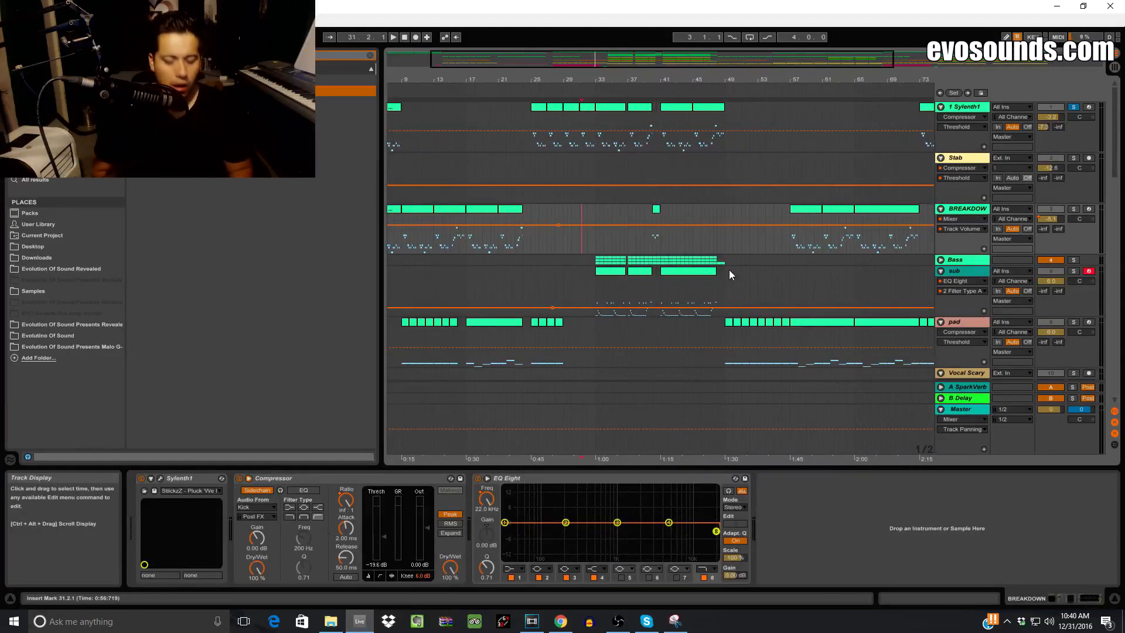
key(Tab)
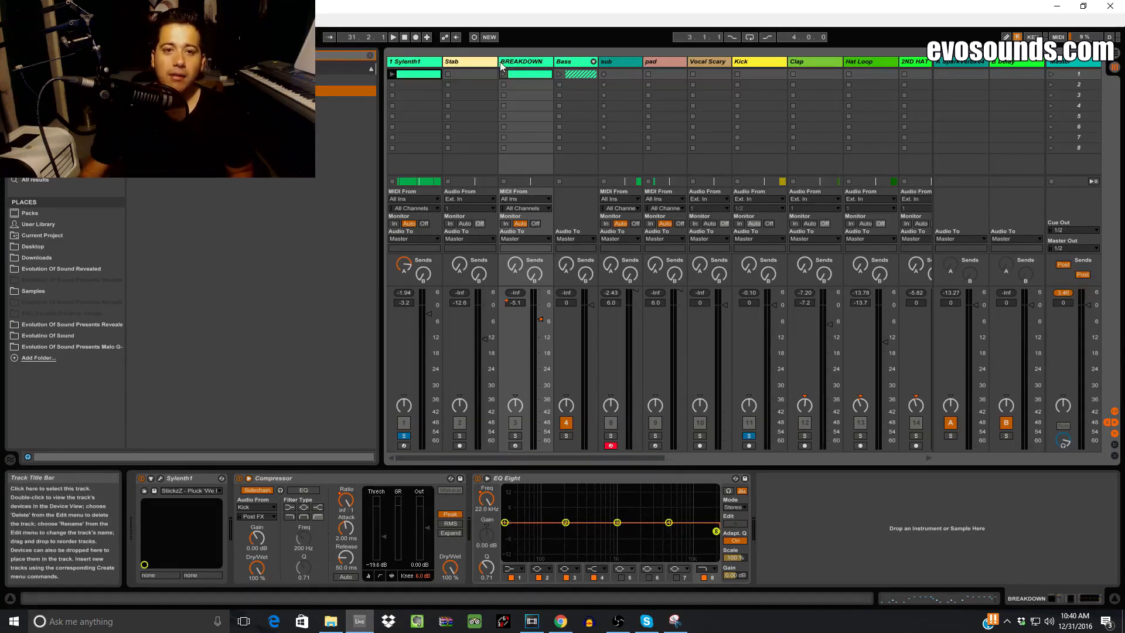
click(414, 65)
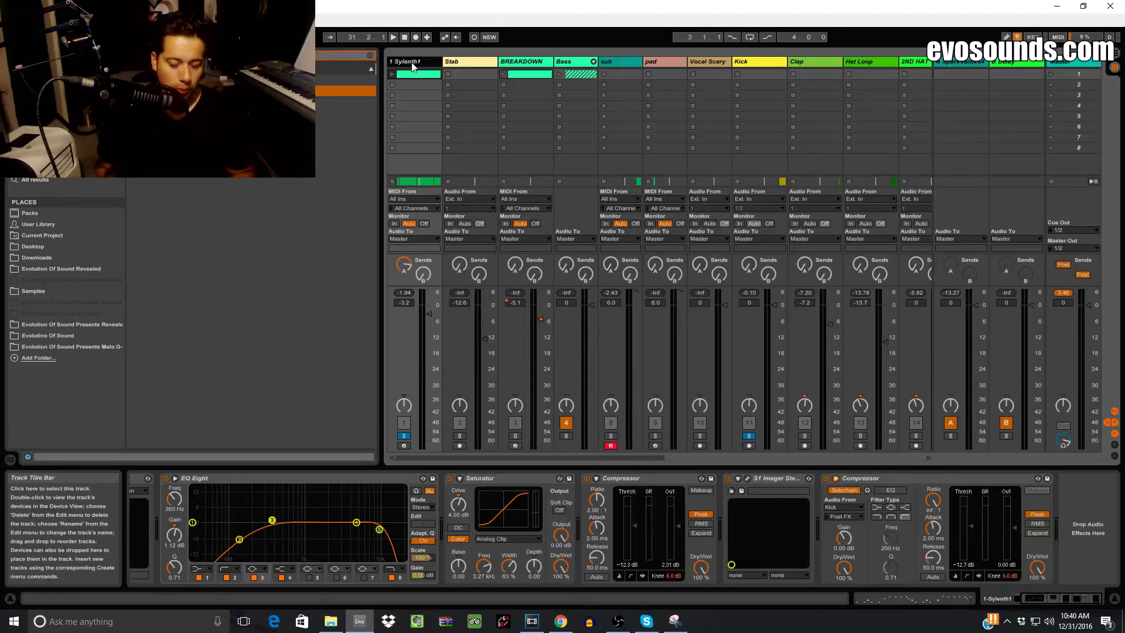
click(1063, 62)
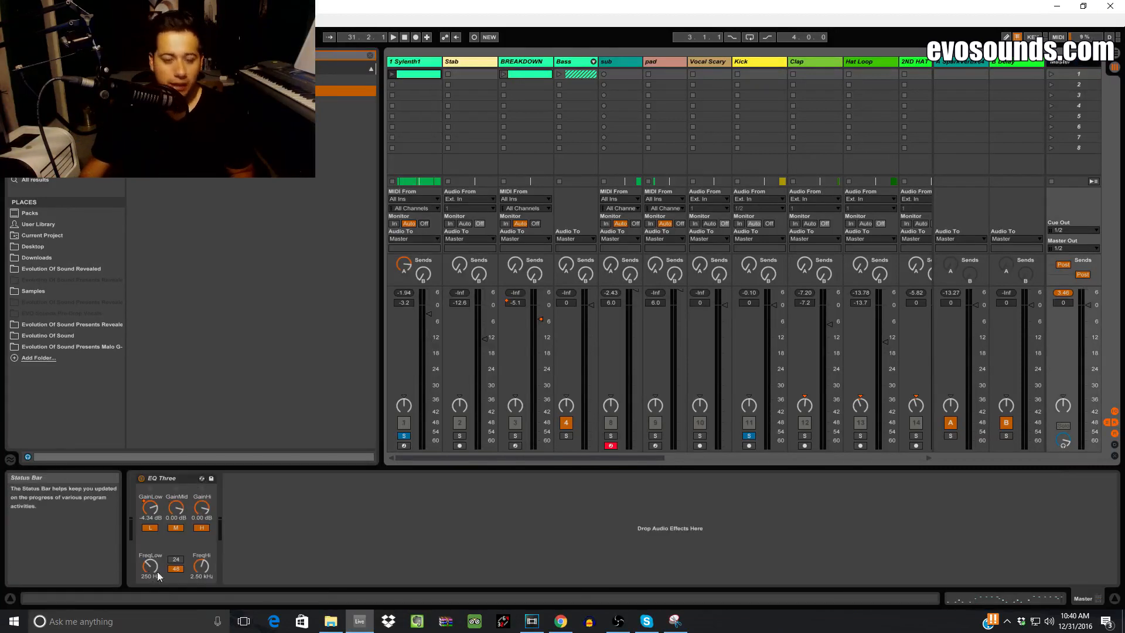
key(space)
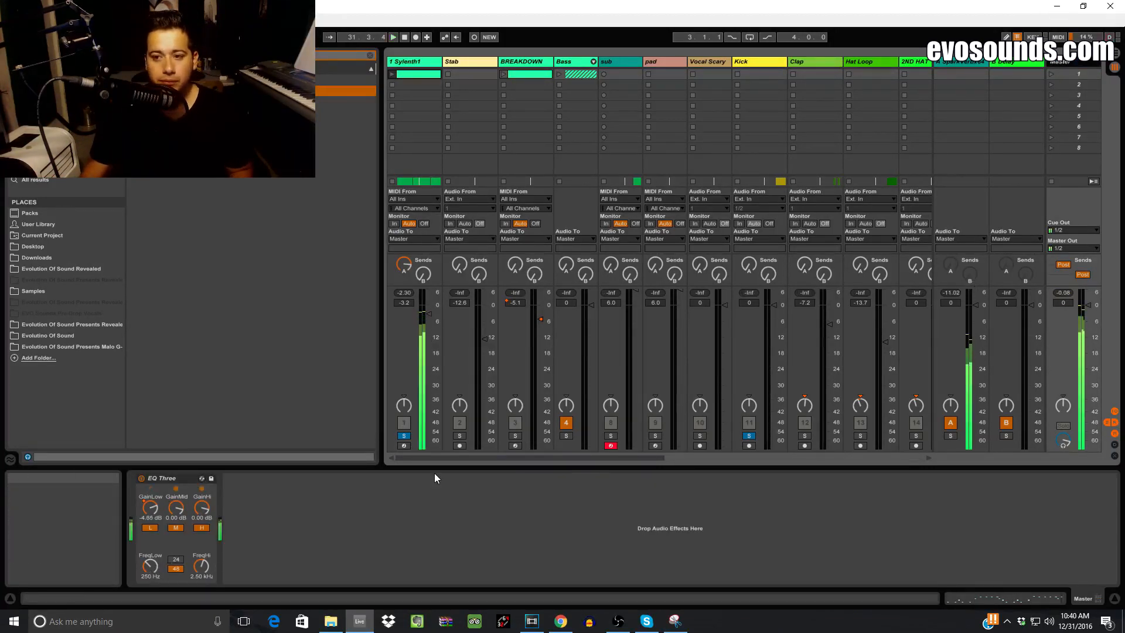
key(space)
Step: Clear the track solos and play the full mix through the drop, checking the mixer levels and the Master track's devices
click(404, 436)
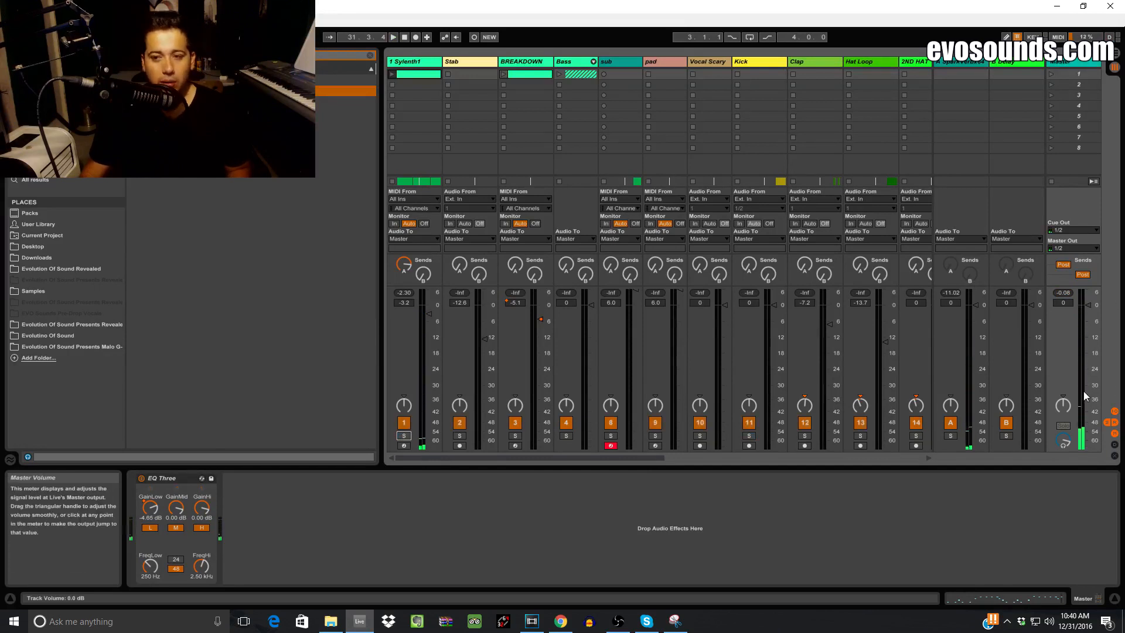
key(Tab)
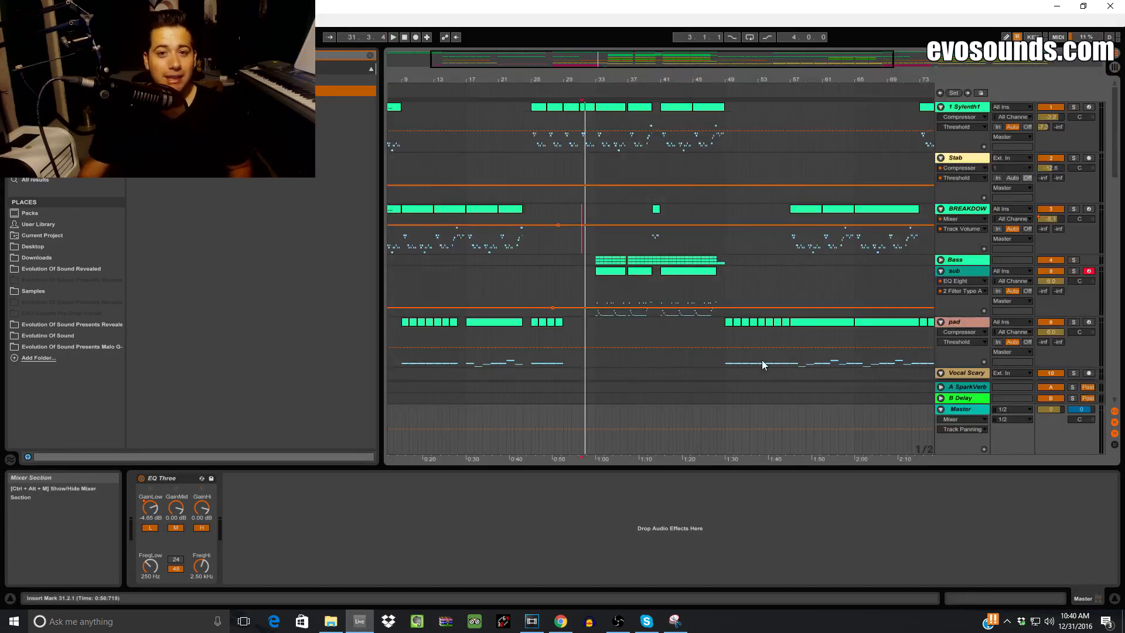
drag(670, 69, 680, 41)
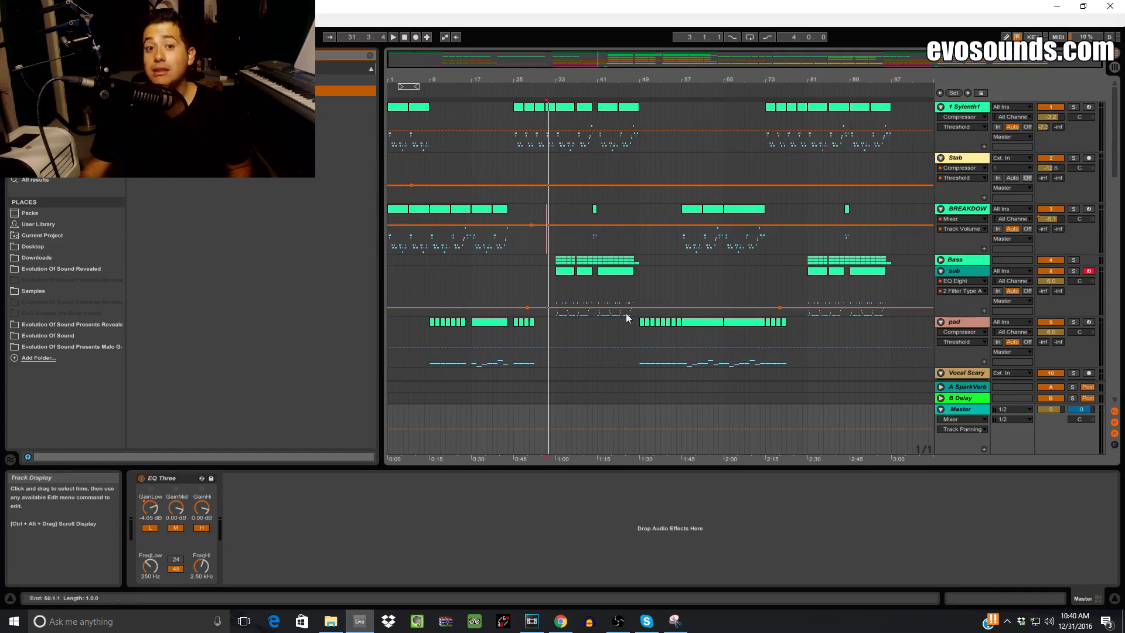
key(space)
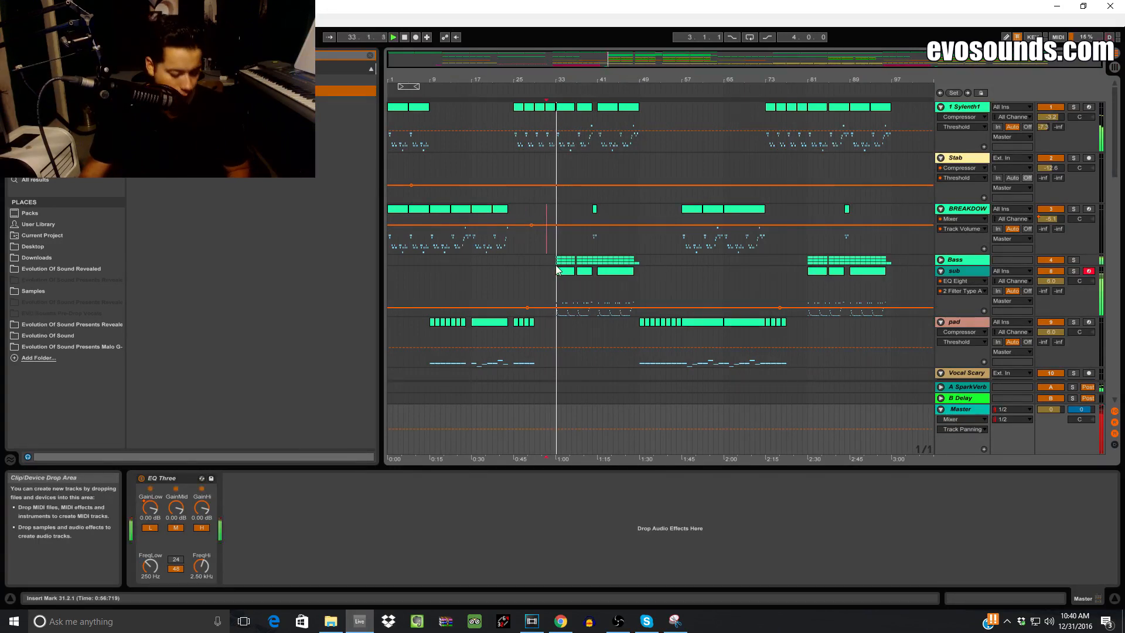
click(472, 252)
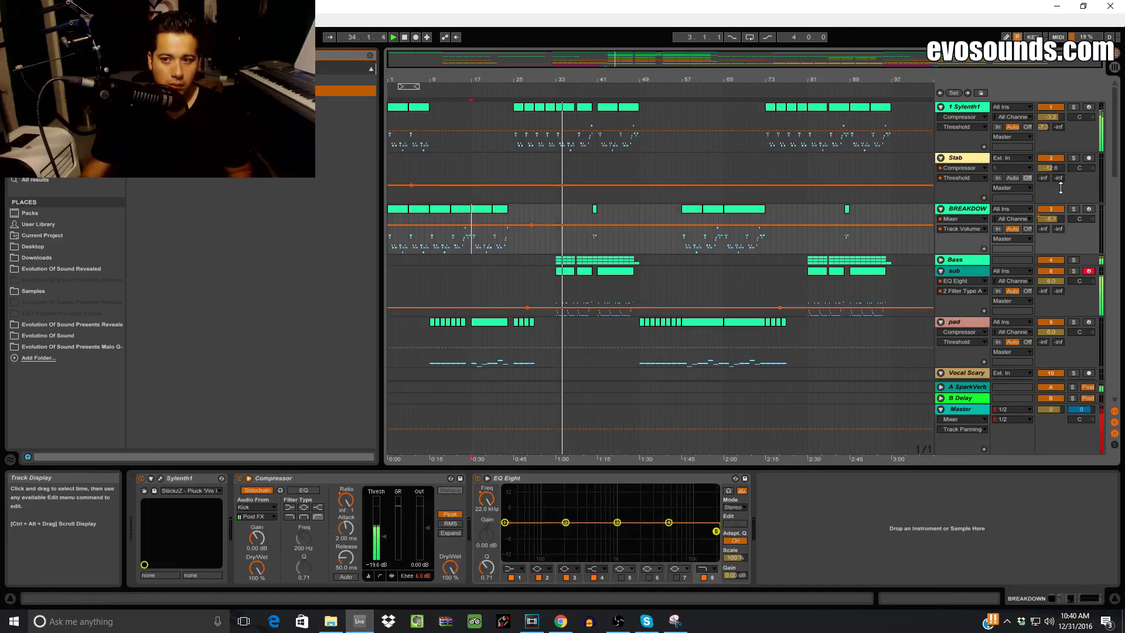
key(Tab)
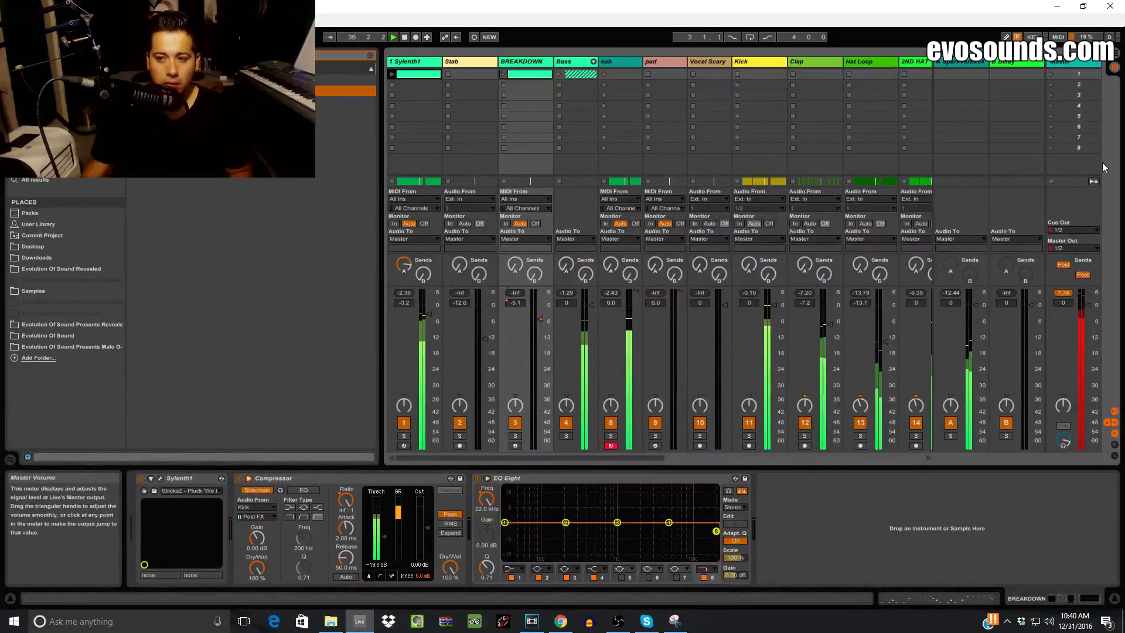
click(1067, 63)
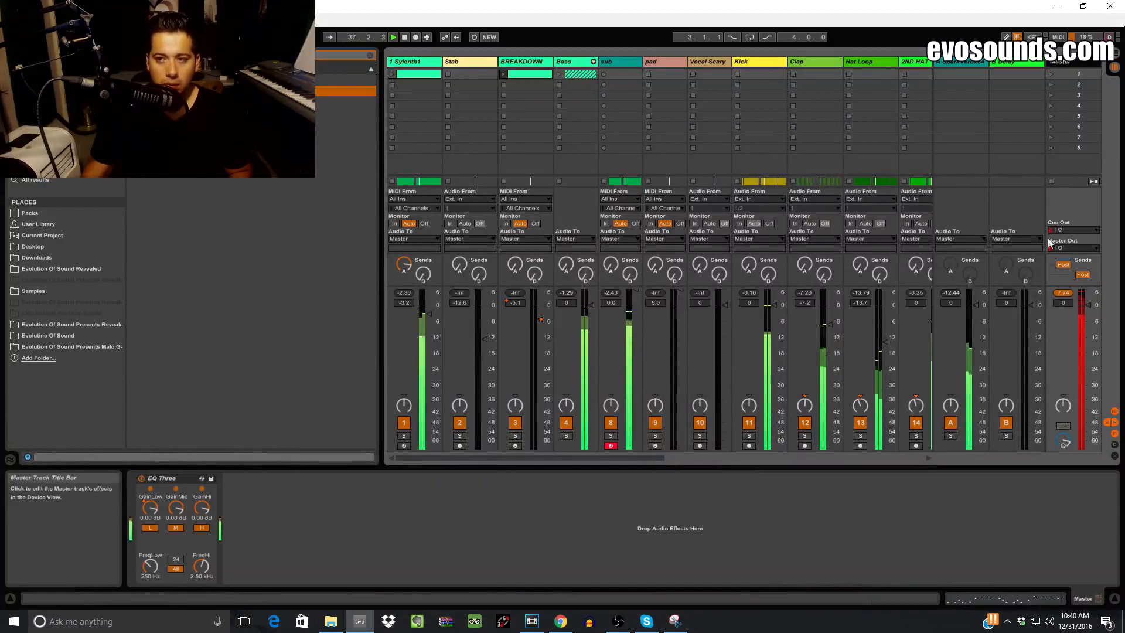
mouse_move(618, 620)
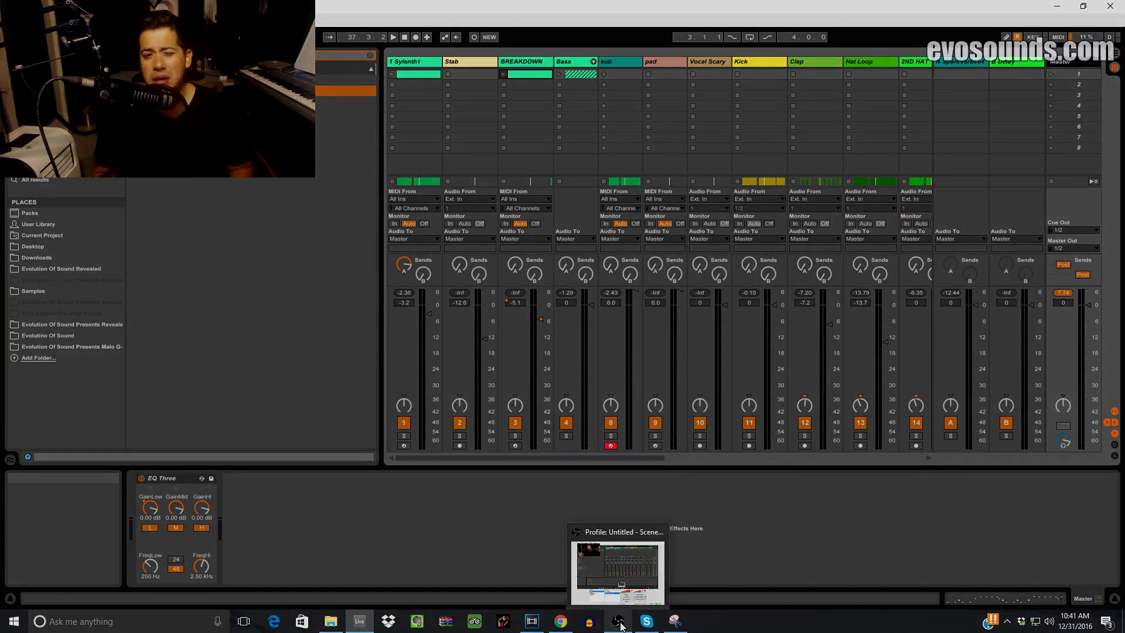
mouse_move(614, 598)
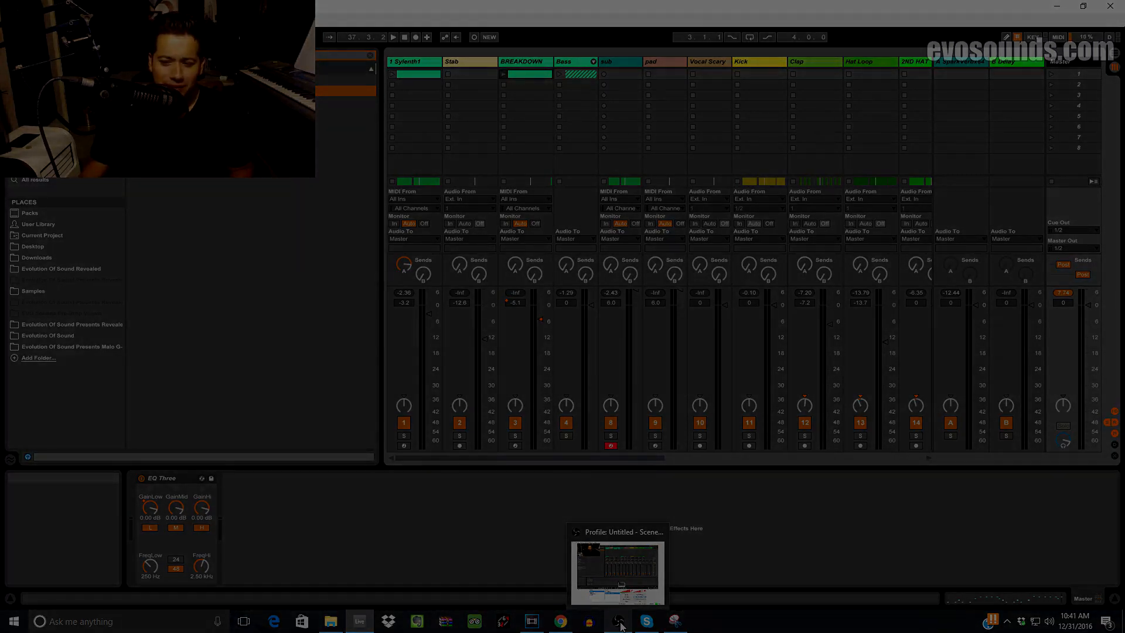